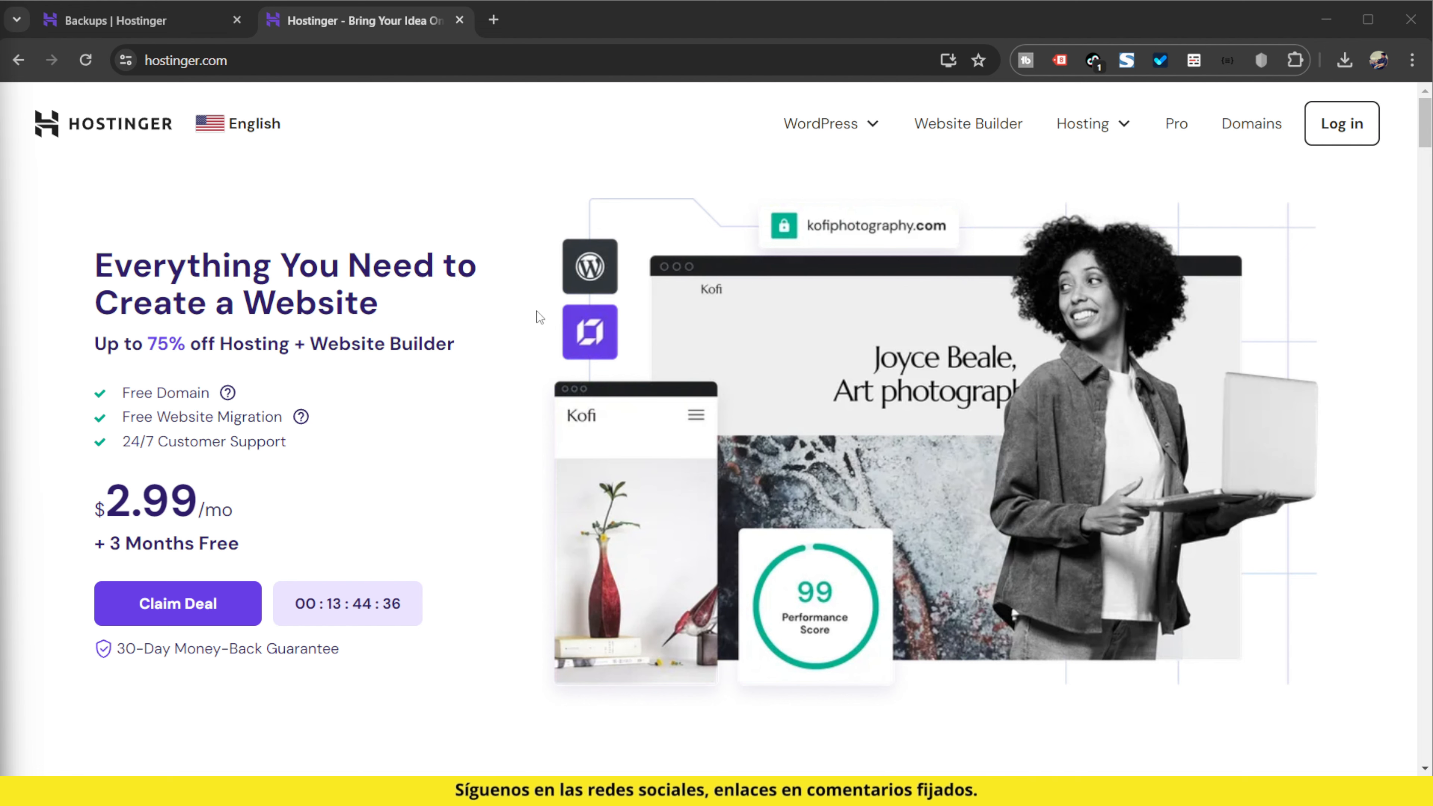
Look through the available countries and languages, and close the list without choosing one.
left_click(266, 127)
scroll(1052, 590, "down", 1)
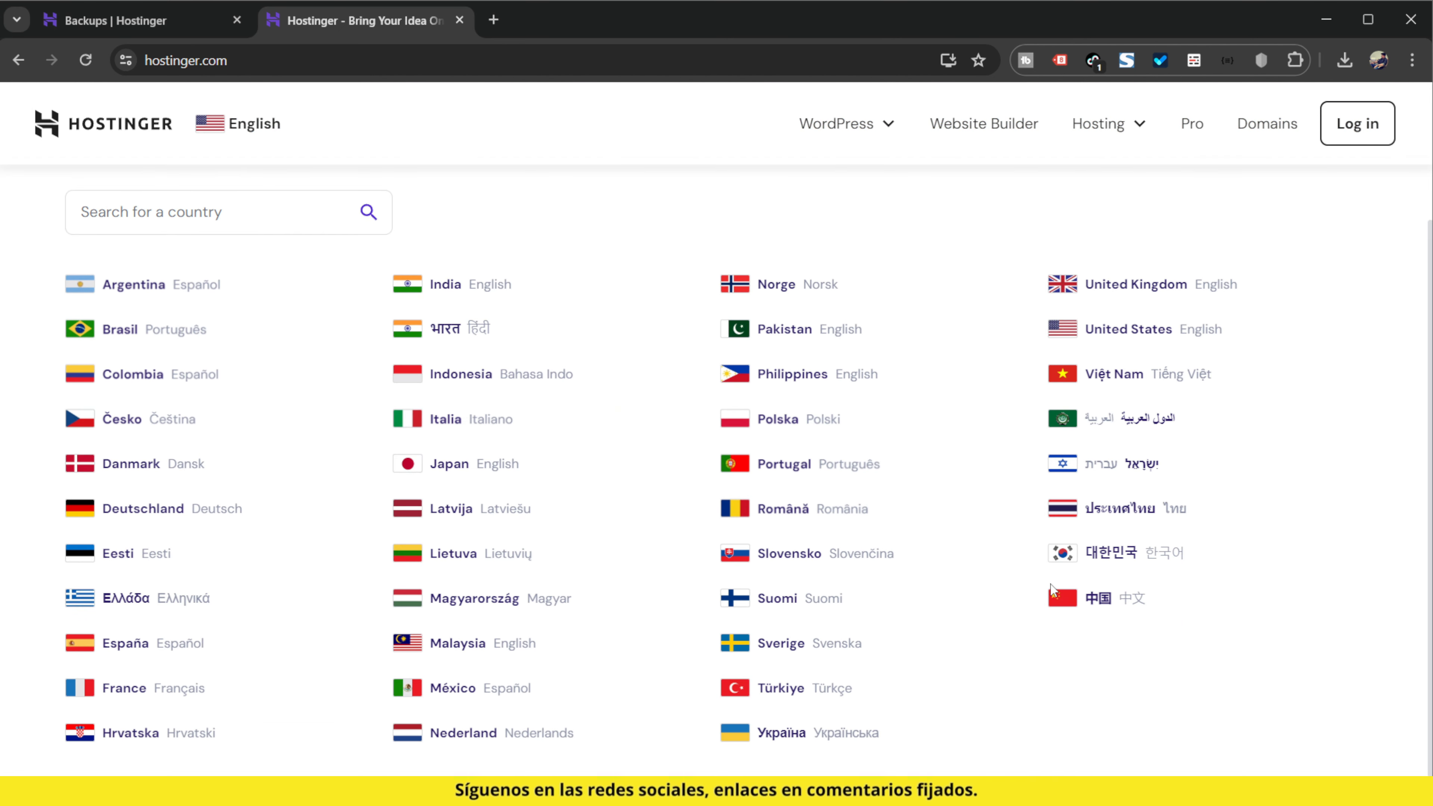
scroll(442, 308, "up", 1)
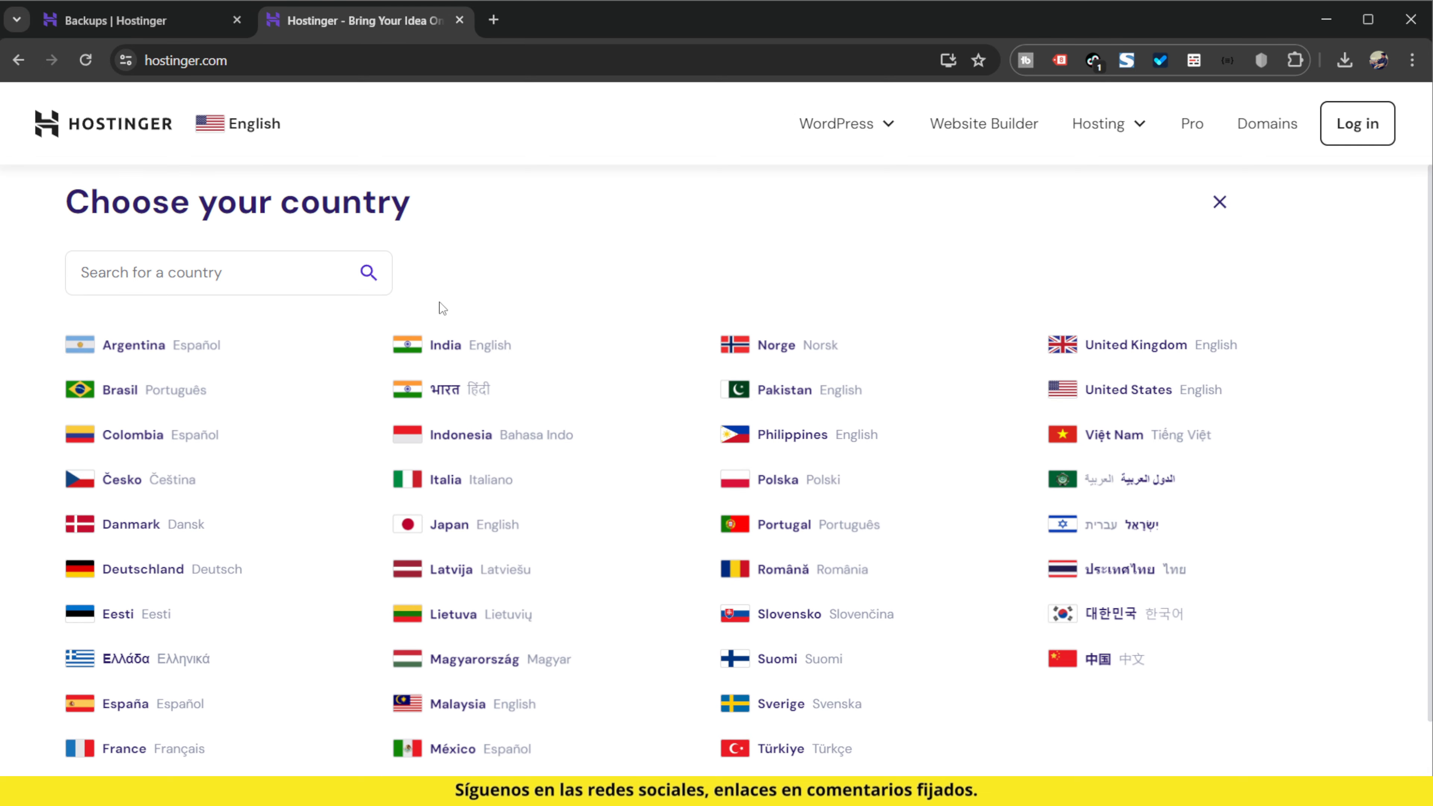
key("Escape")
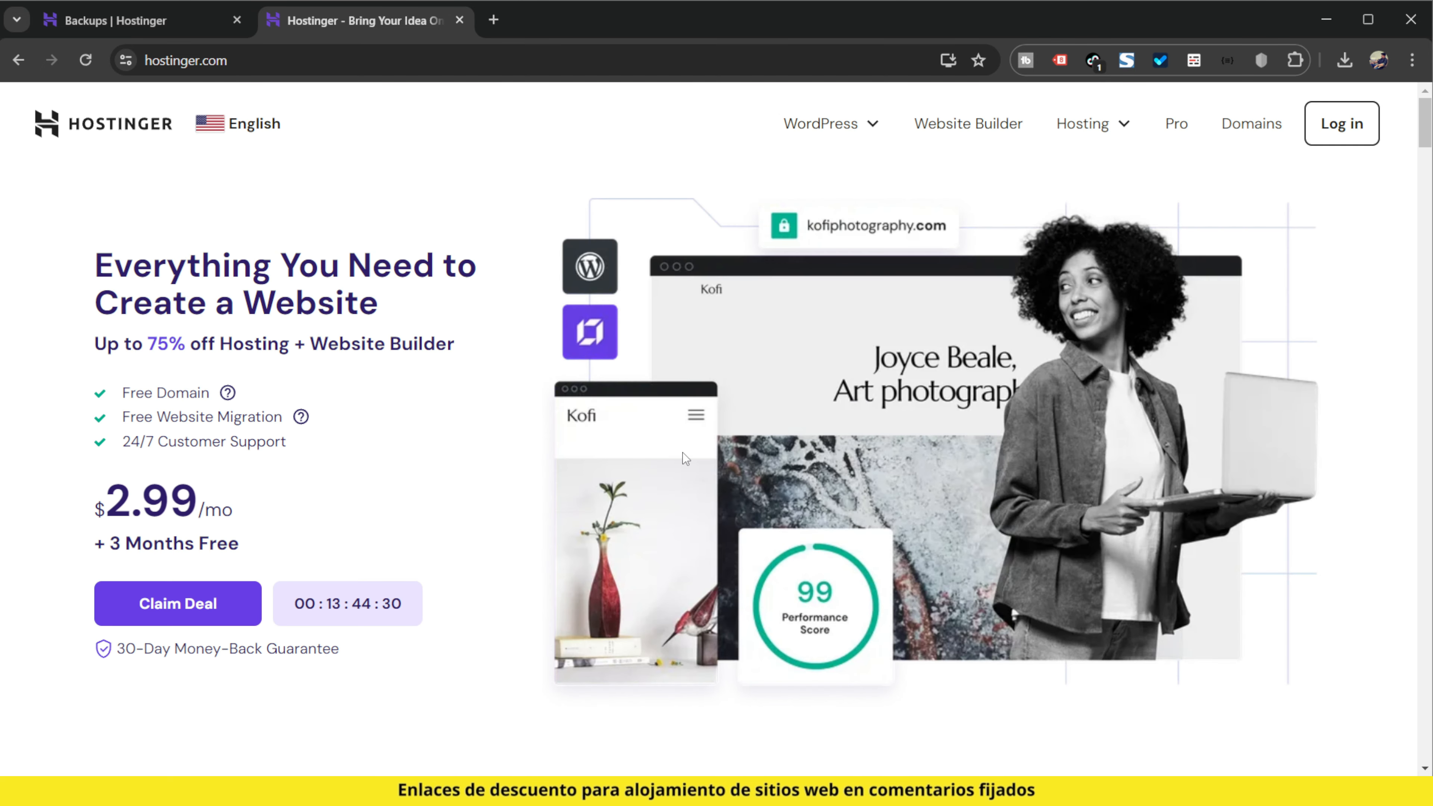
Open Hostinger's Managed WordPress hosting page.
scroll(686, 458, "down", 5)
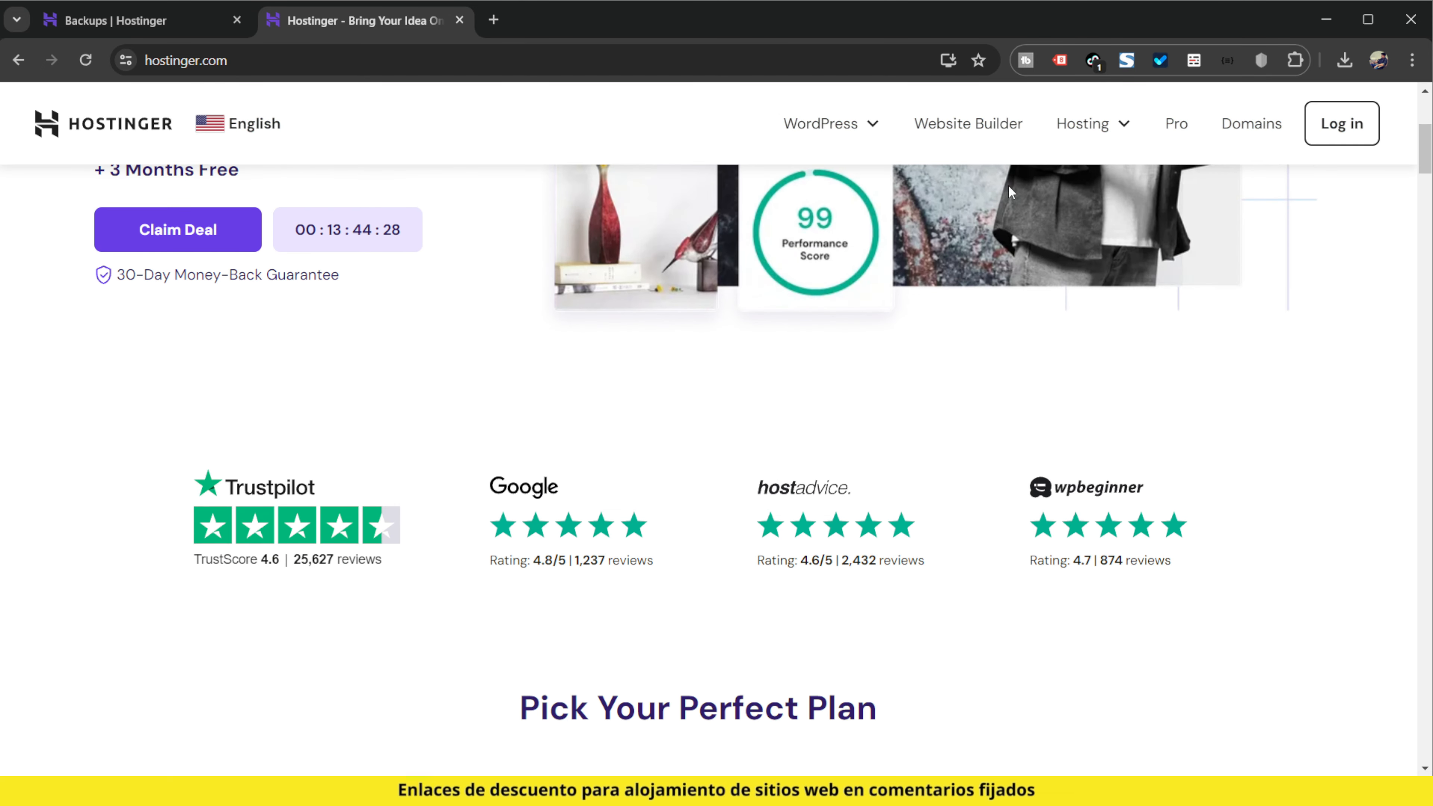
left_click(829, 124)
left_click(777, 208)
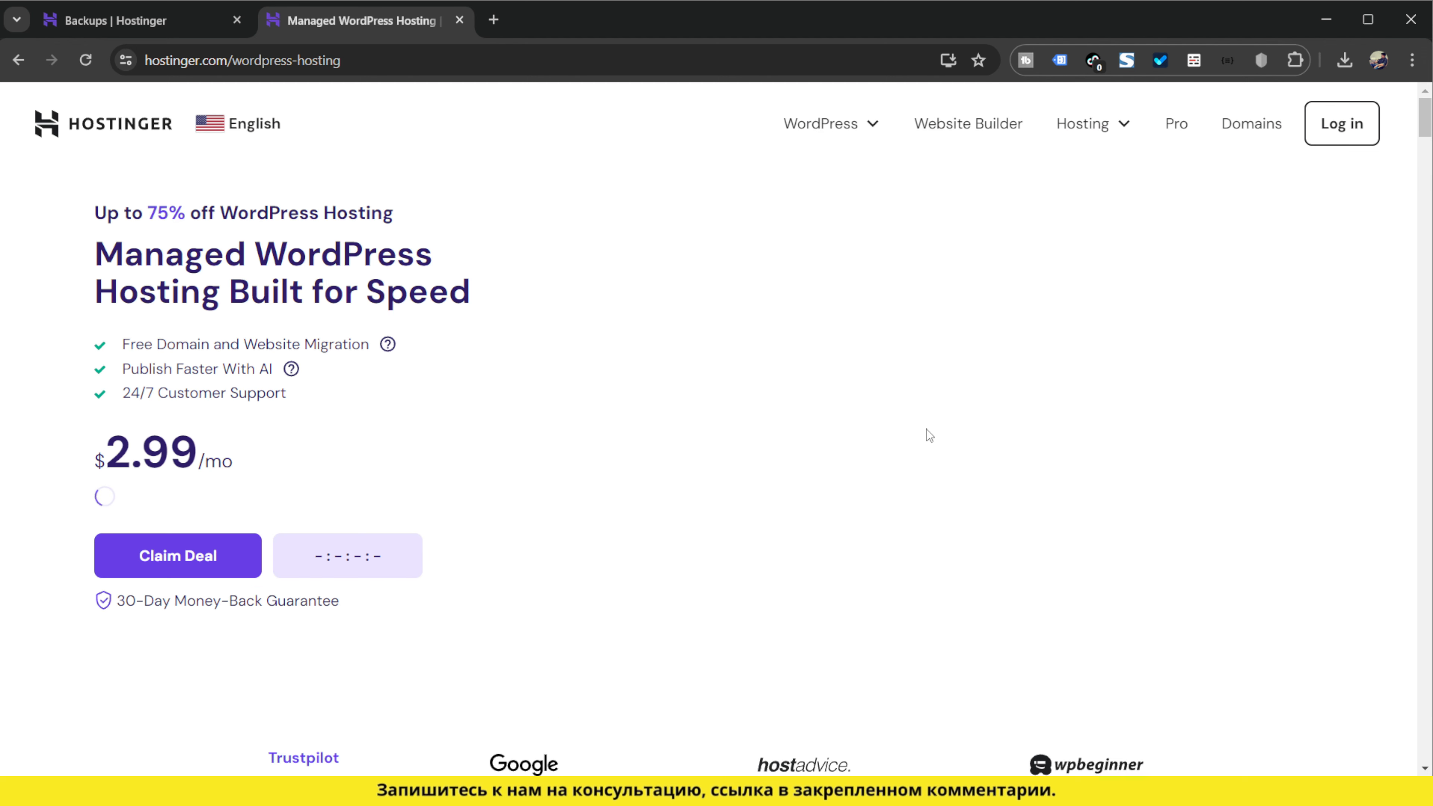
Compare the features of the Premium, Business and Cloud Startup plans, including websites, storage, backups, security and support.
scroll(848, 462, "down", 8)
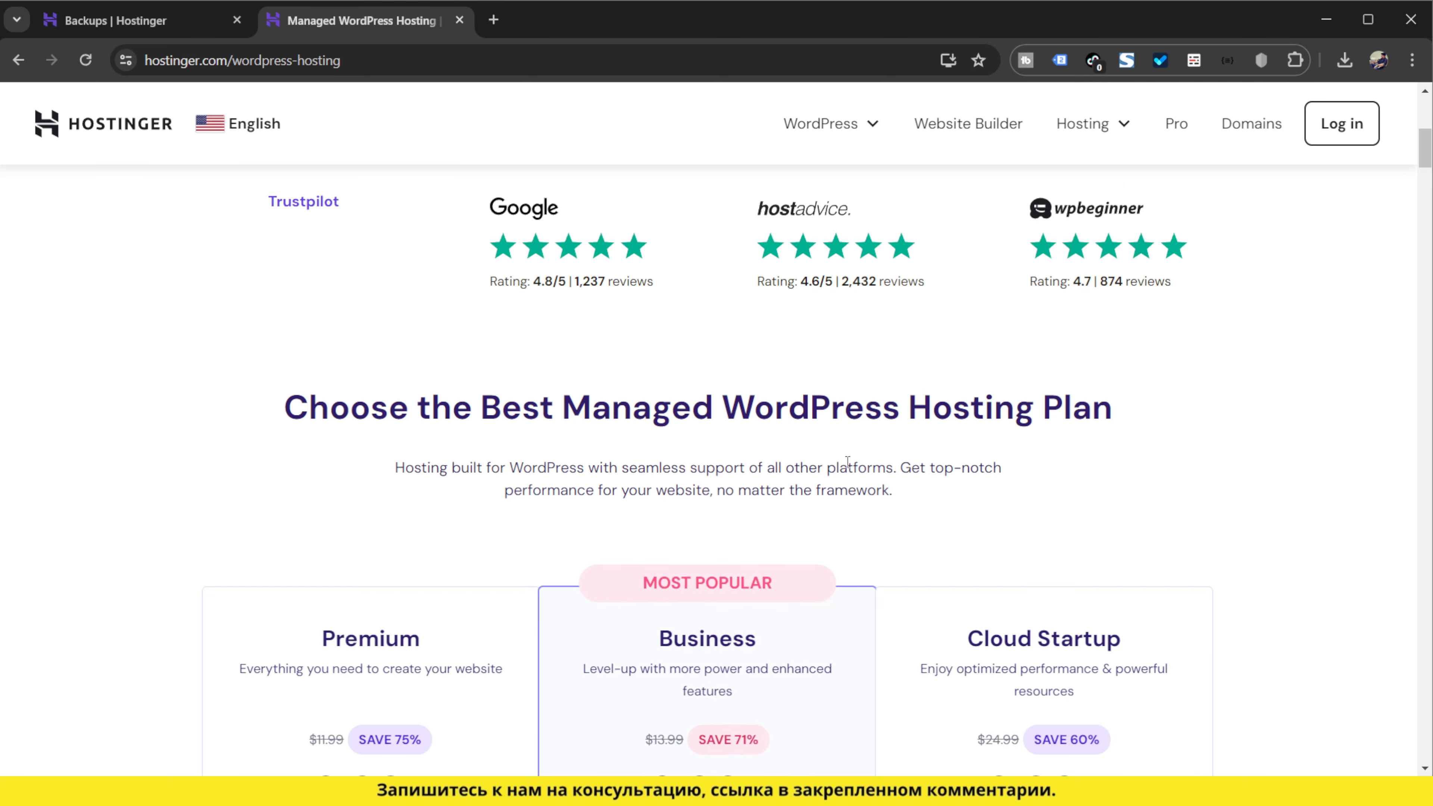
scroll(847, 462, "down", 8)
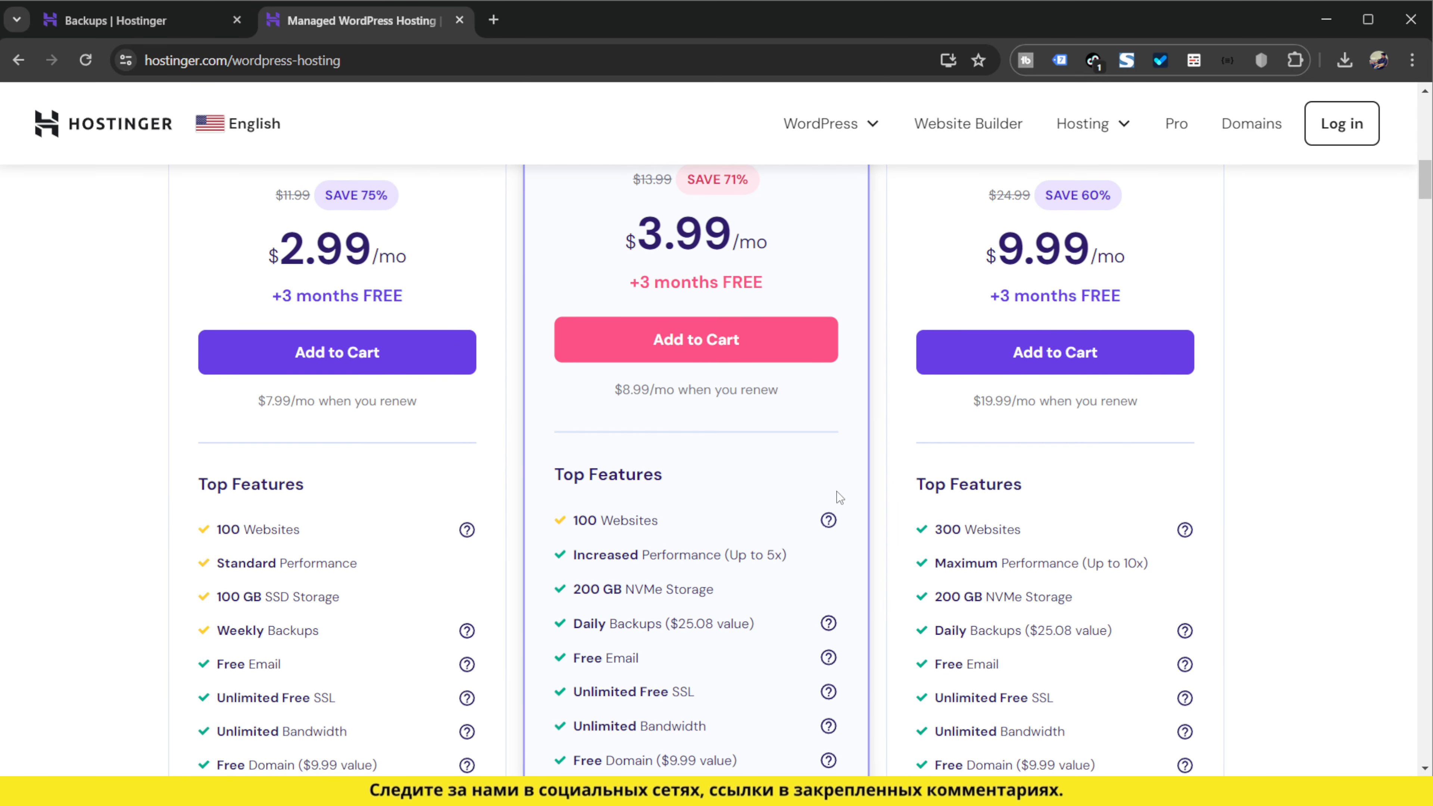
scroll(905, 558, "down", 2)
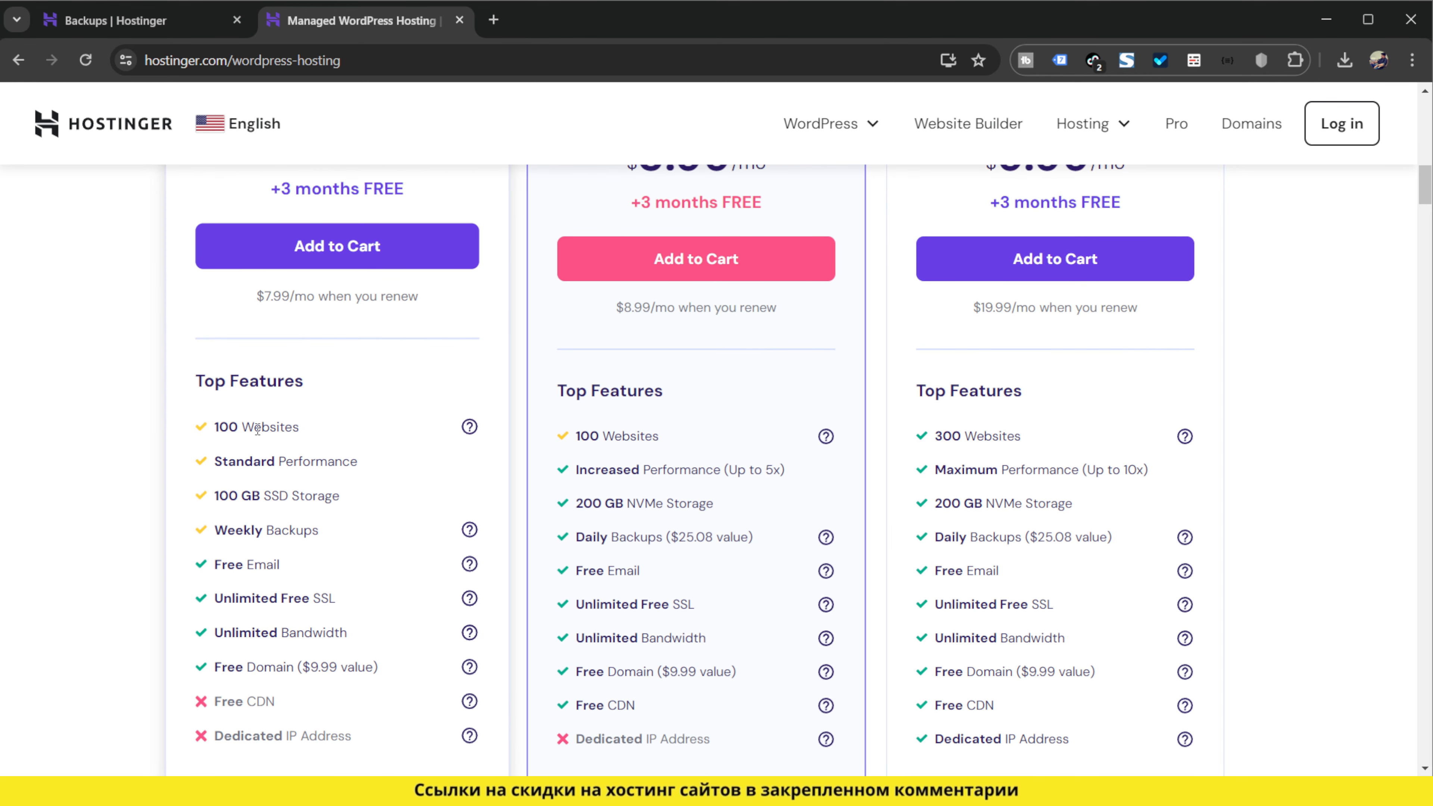
left_click_drag(224, 426, 277, 427)
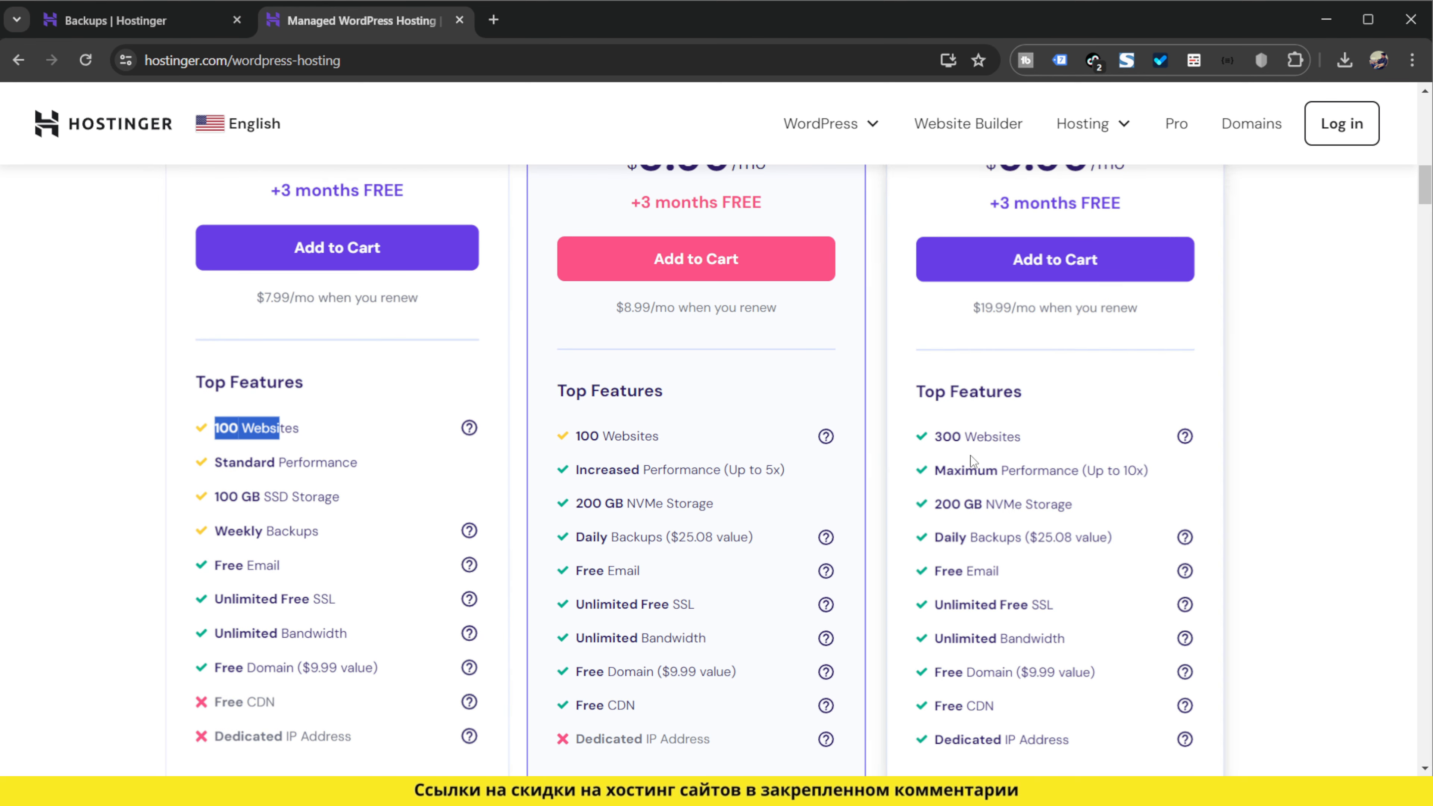
left_click(736, 509)
scroll(734, 514, "down", 8)
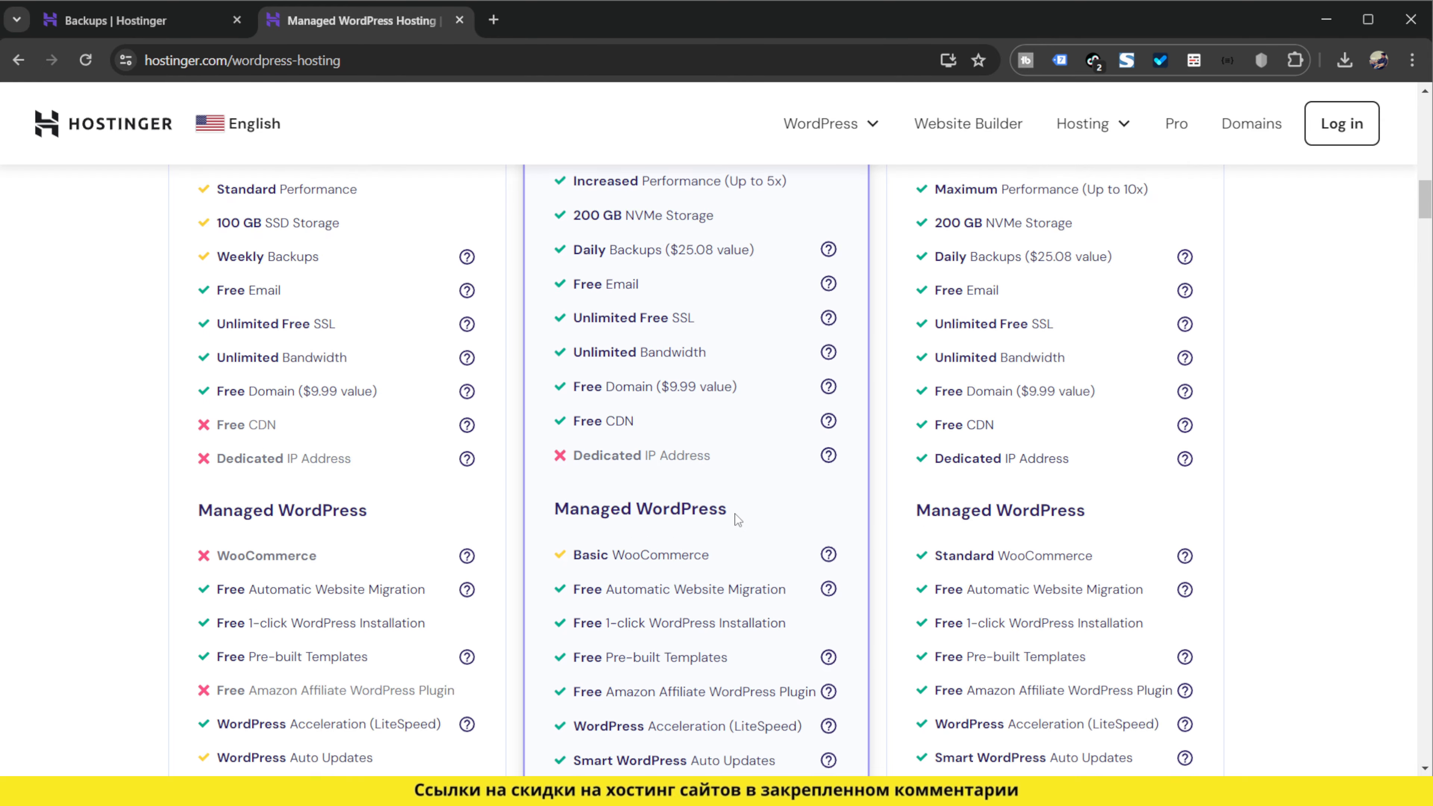
scroll(737, 518, "down", 8)
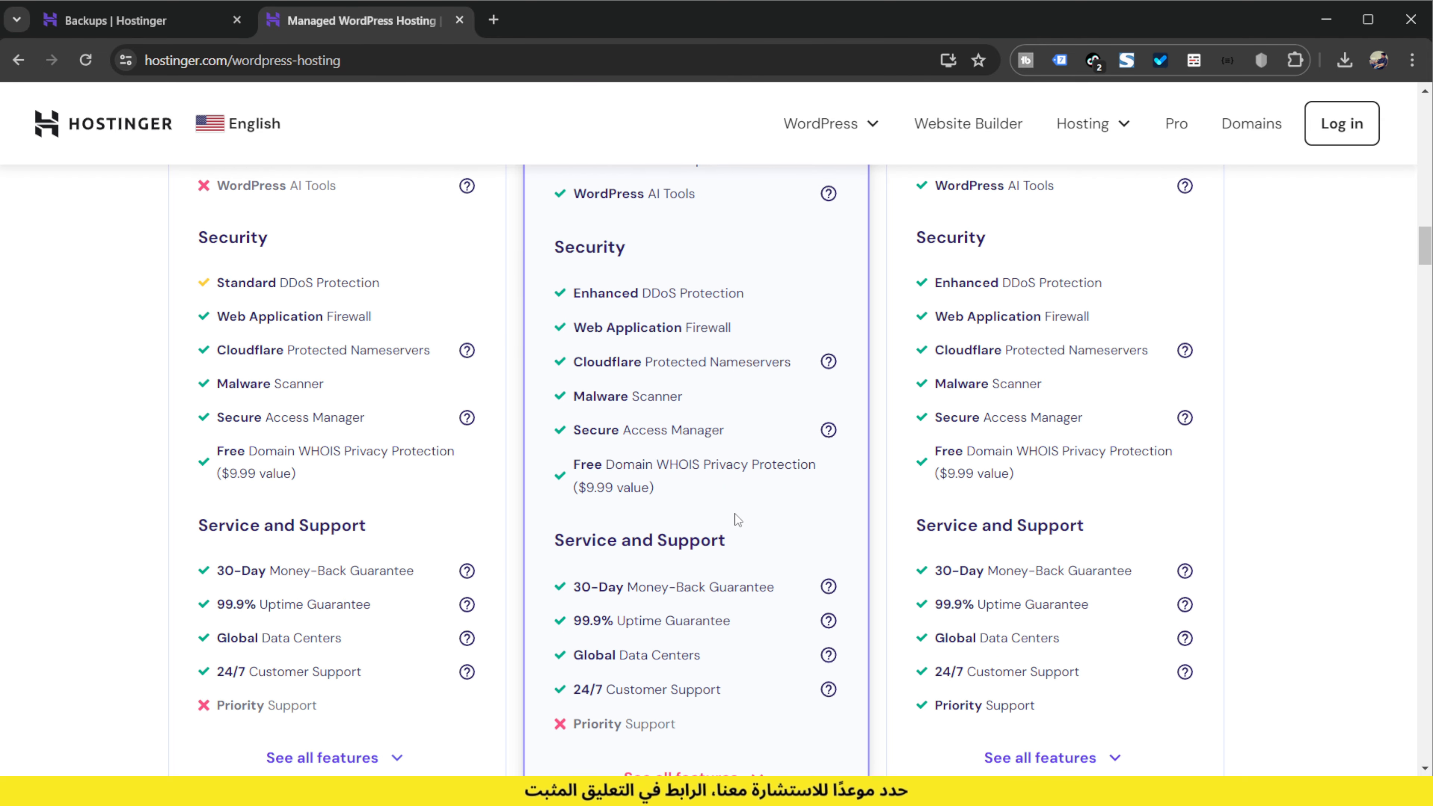
scroll(734, 514, "down", 6)
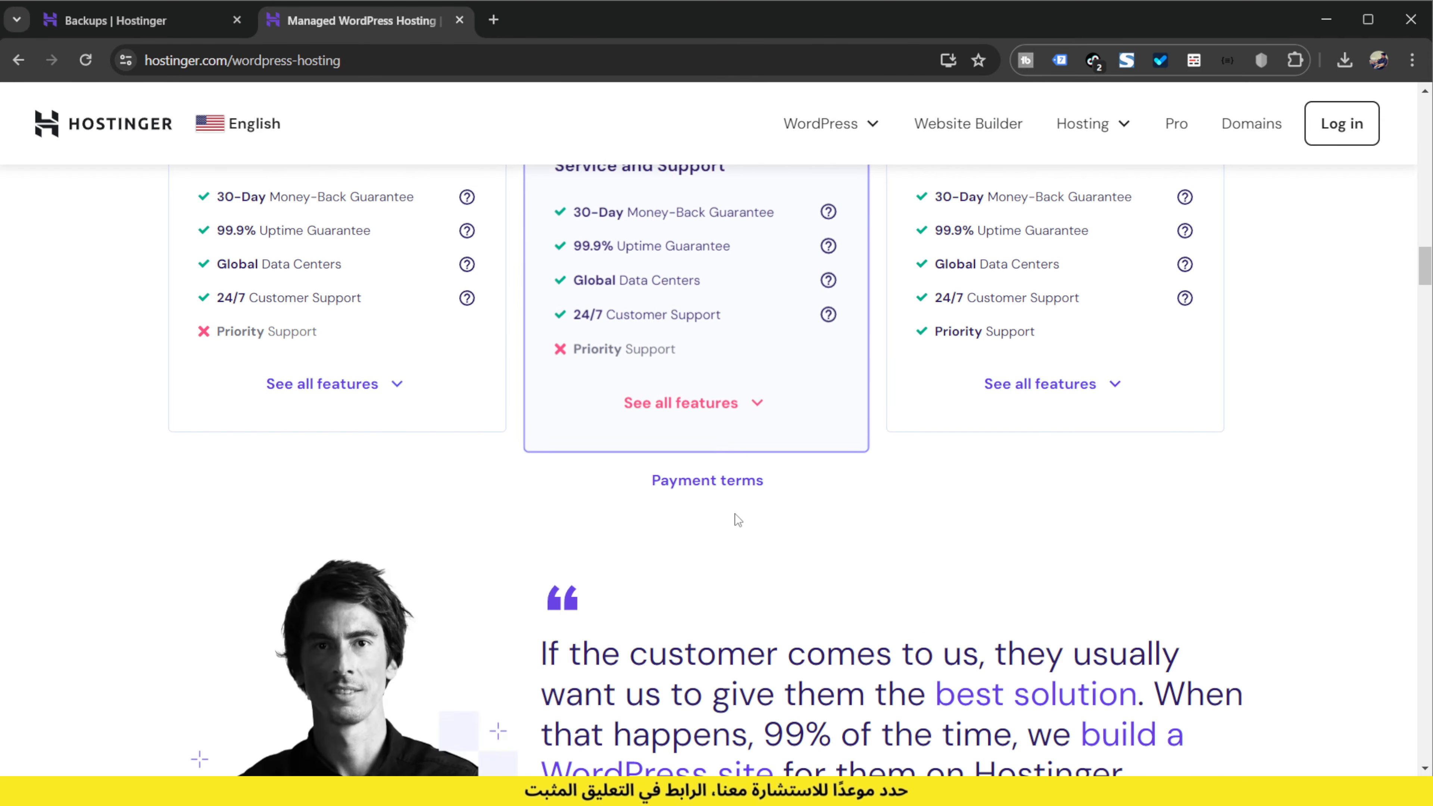
scroll(746, 525, "up", 18)
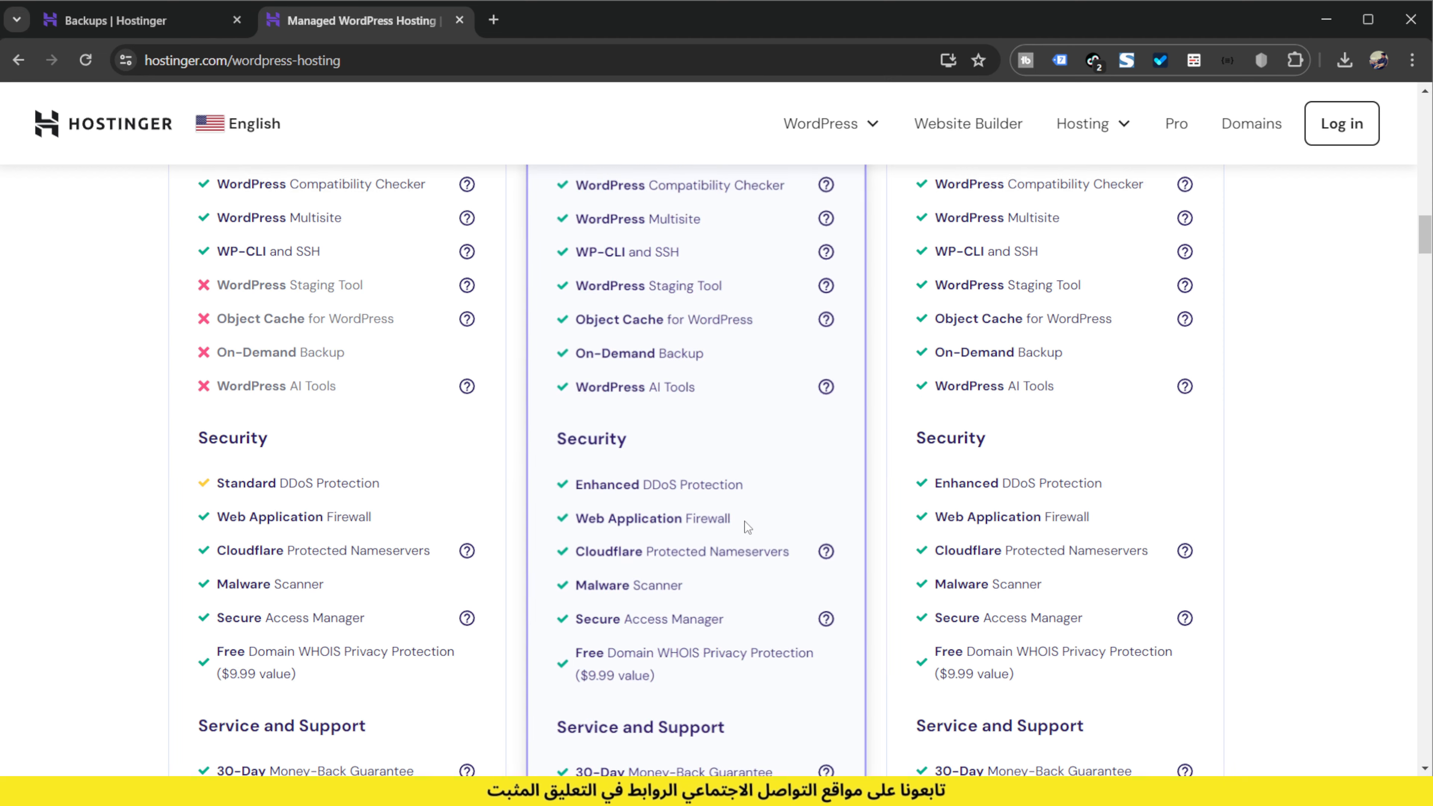
scroll(746, 533, "up", 12)
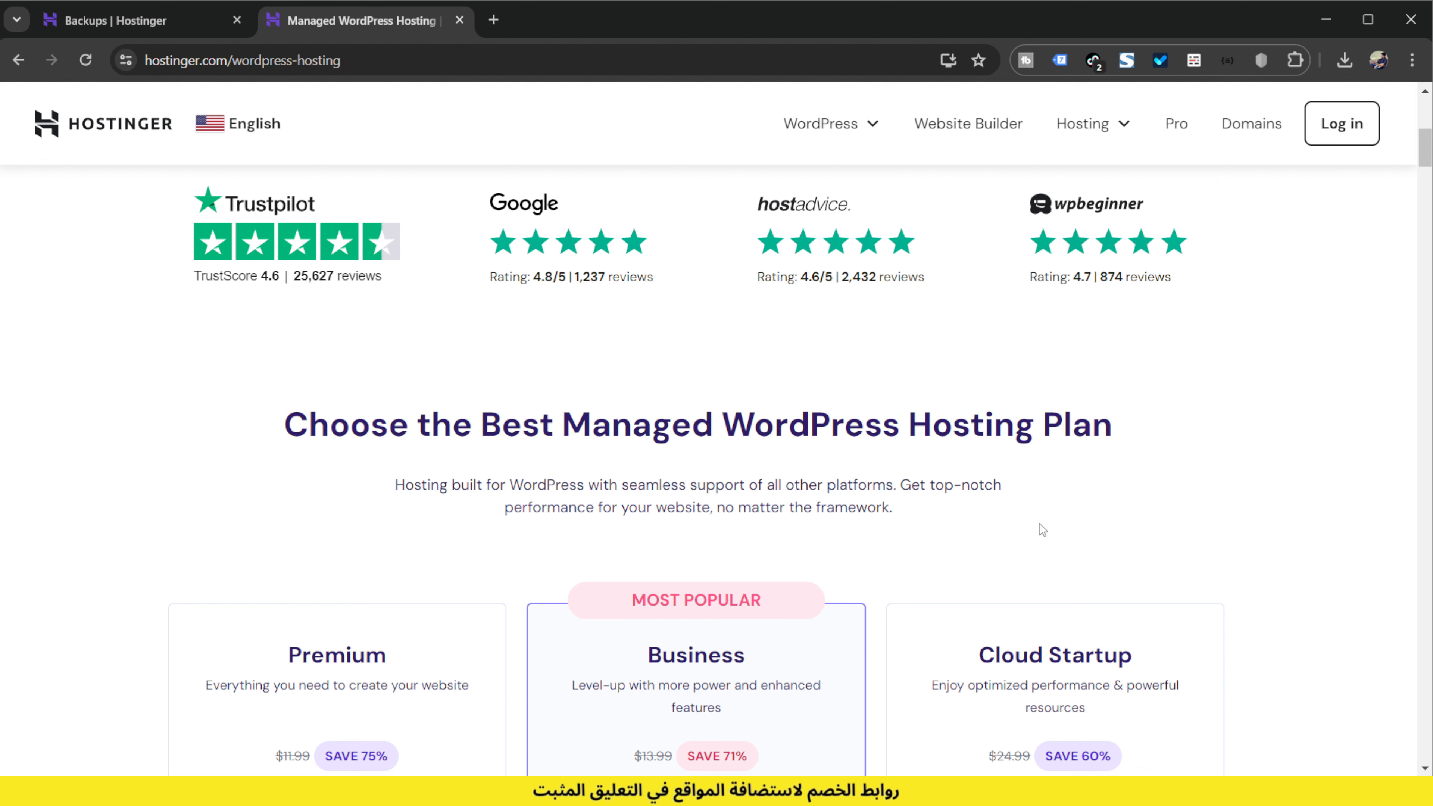
scroll(1042, 530, "up", 10)
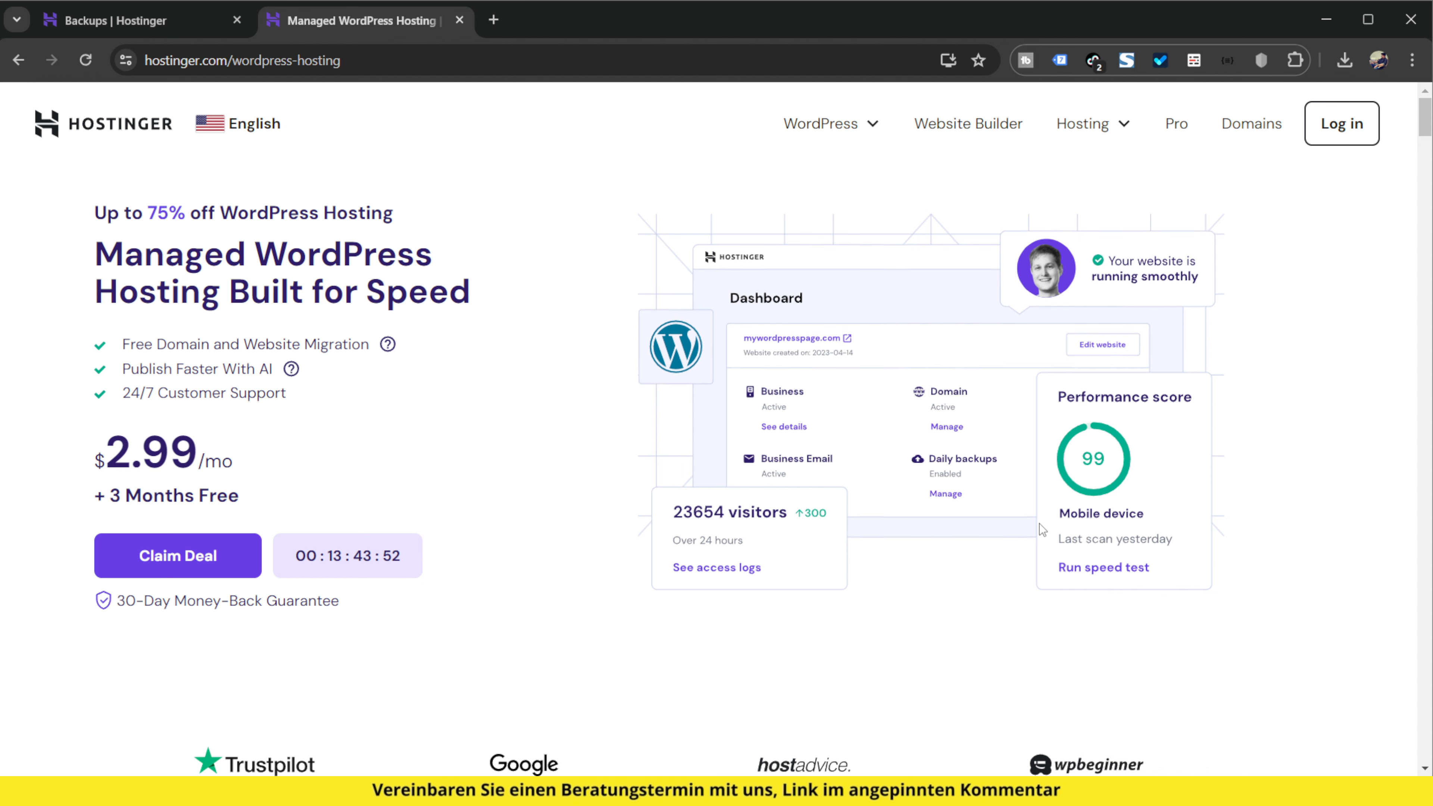
Review the three plans' prices and discounts again, and check what the Cloud Startup plan includes down to its support options.
scroll(913, 555, "down", 10)
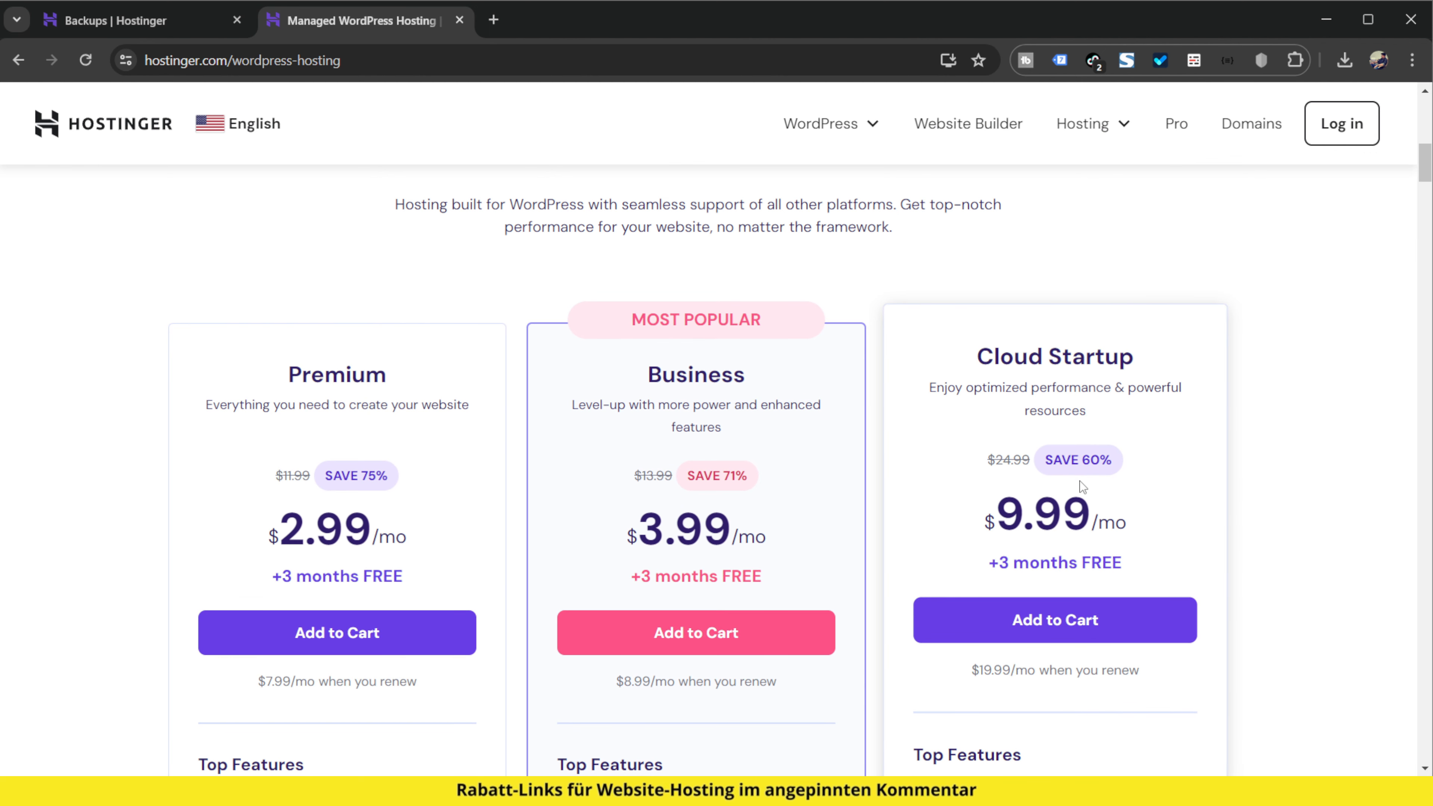
scroll(1079, 481, "down", 2)
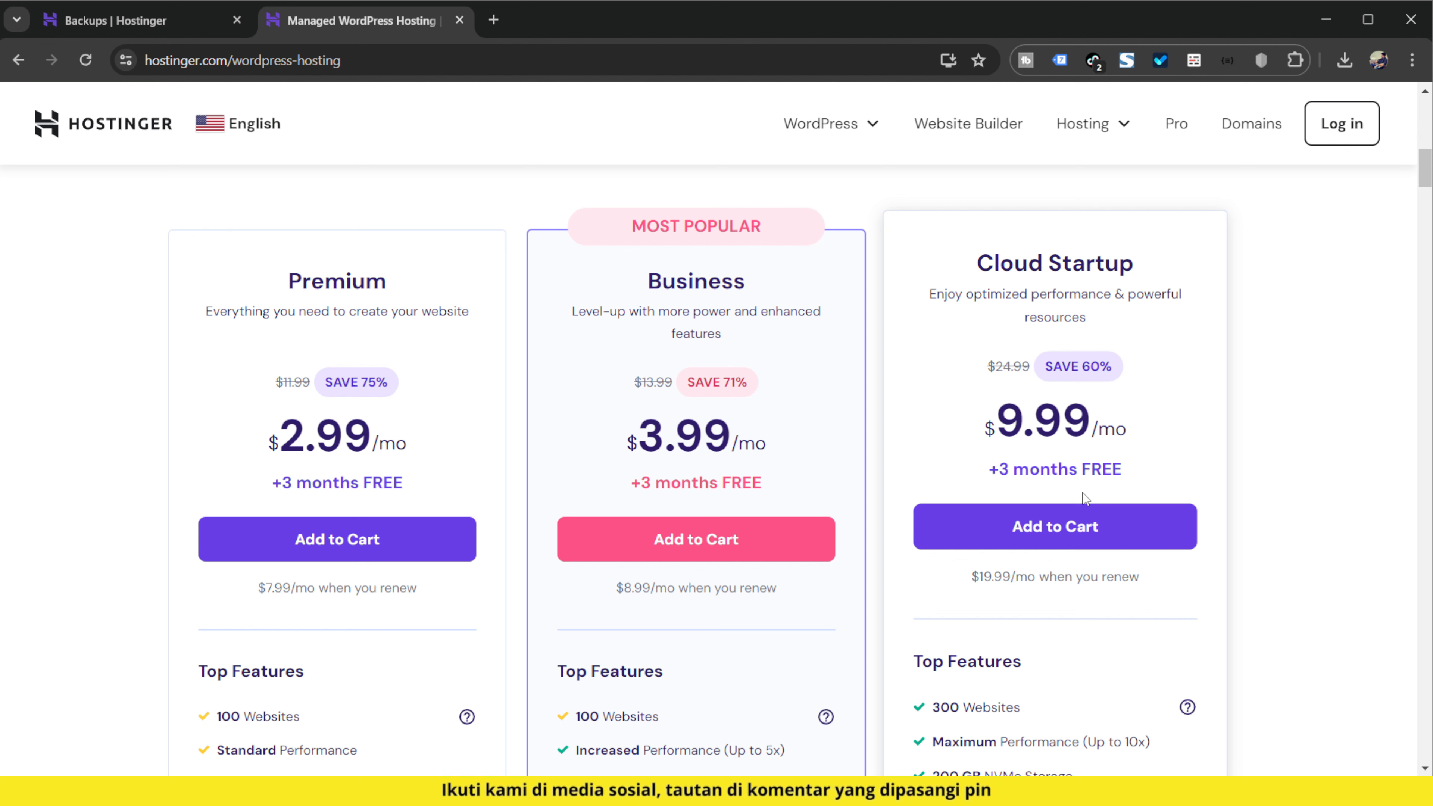
scroll(1084, 497, "up", 15)
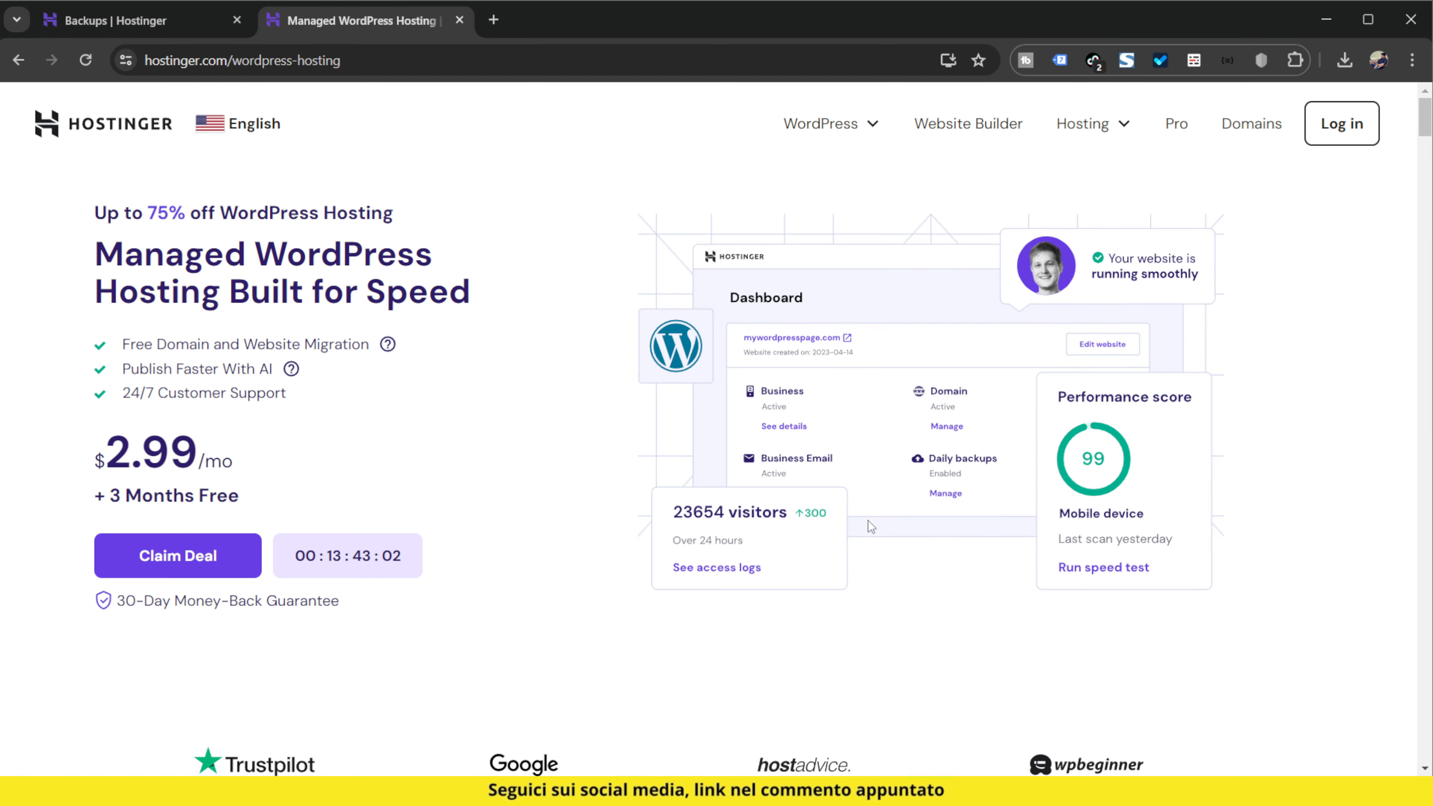
scroll(861, 534, "down", 10)
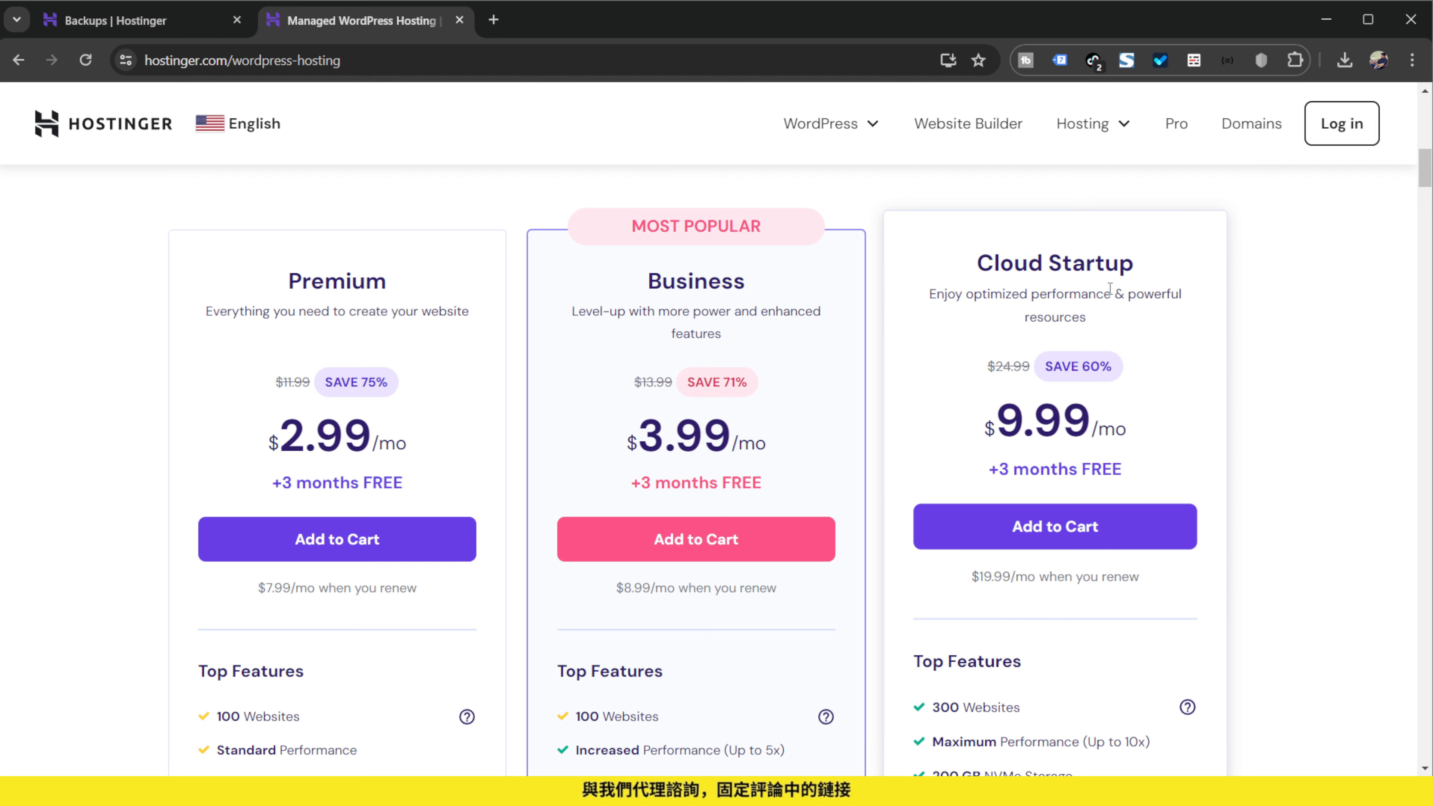
scroll(1053, 256, "down", 7)
scroll(974, 400, "down", 15)
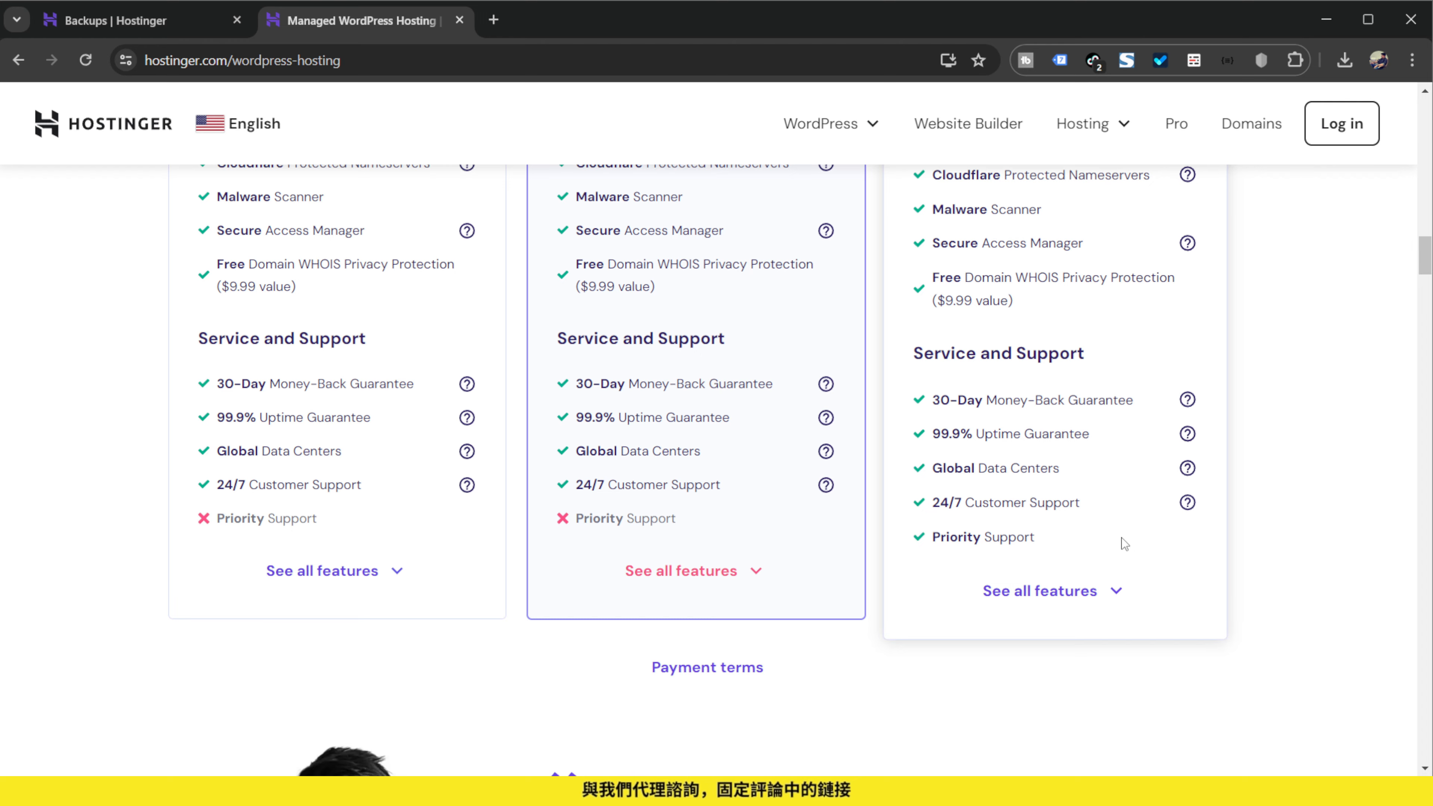
scroll(1123, 544, "up", 20)
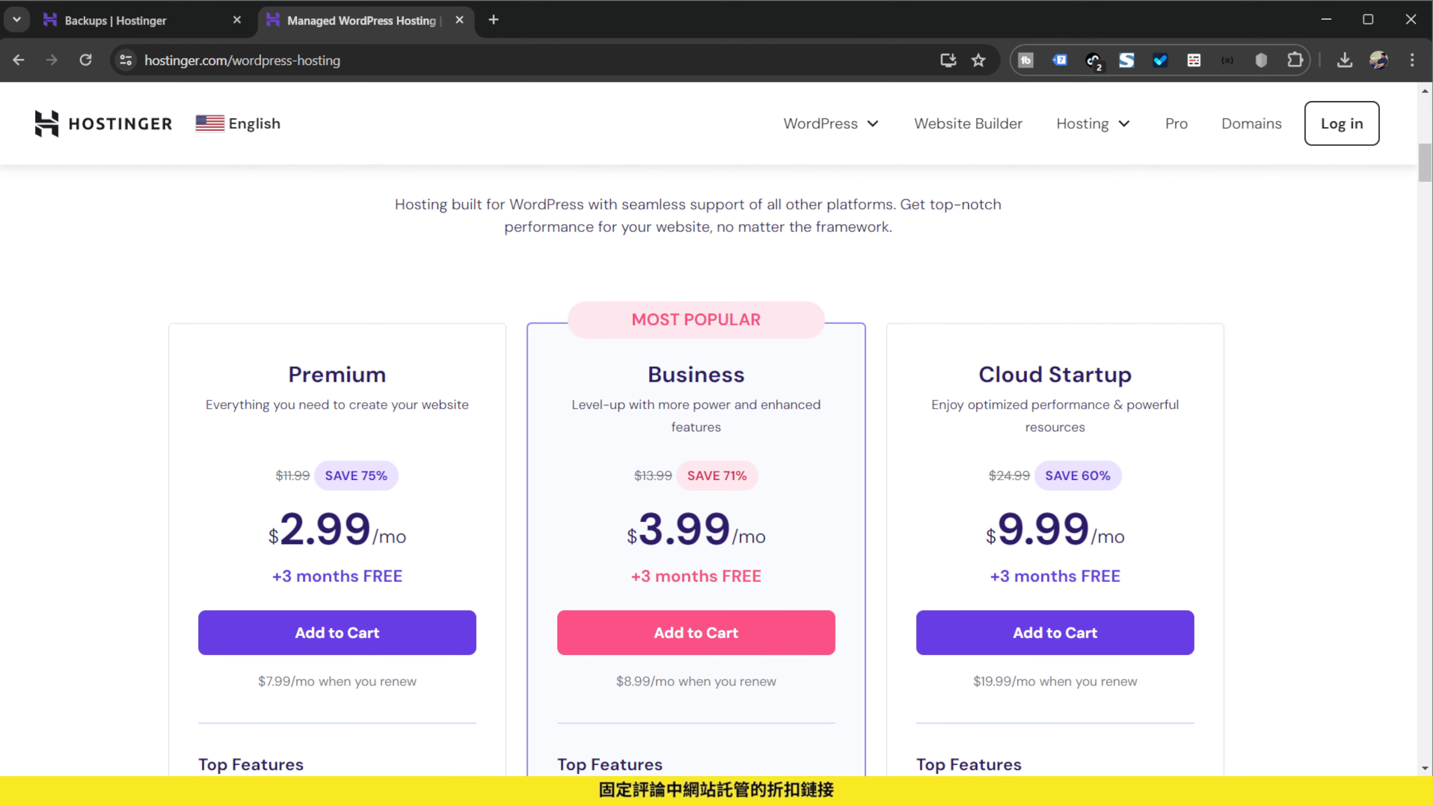
Close the hosting plans page and open the Backups page in the Files section for aulafabricando.online.
key("ctrl+w")
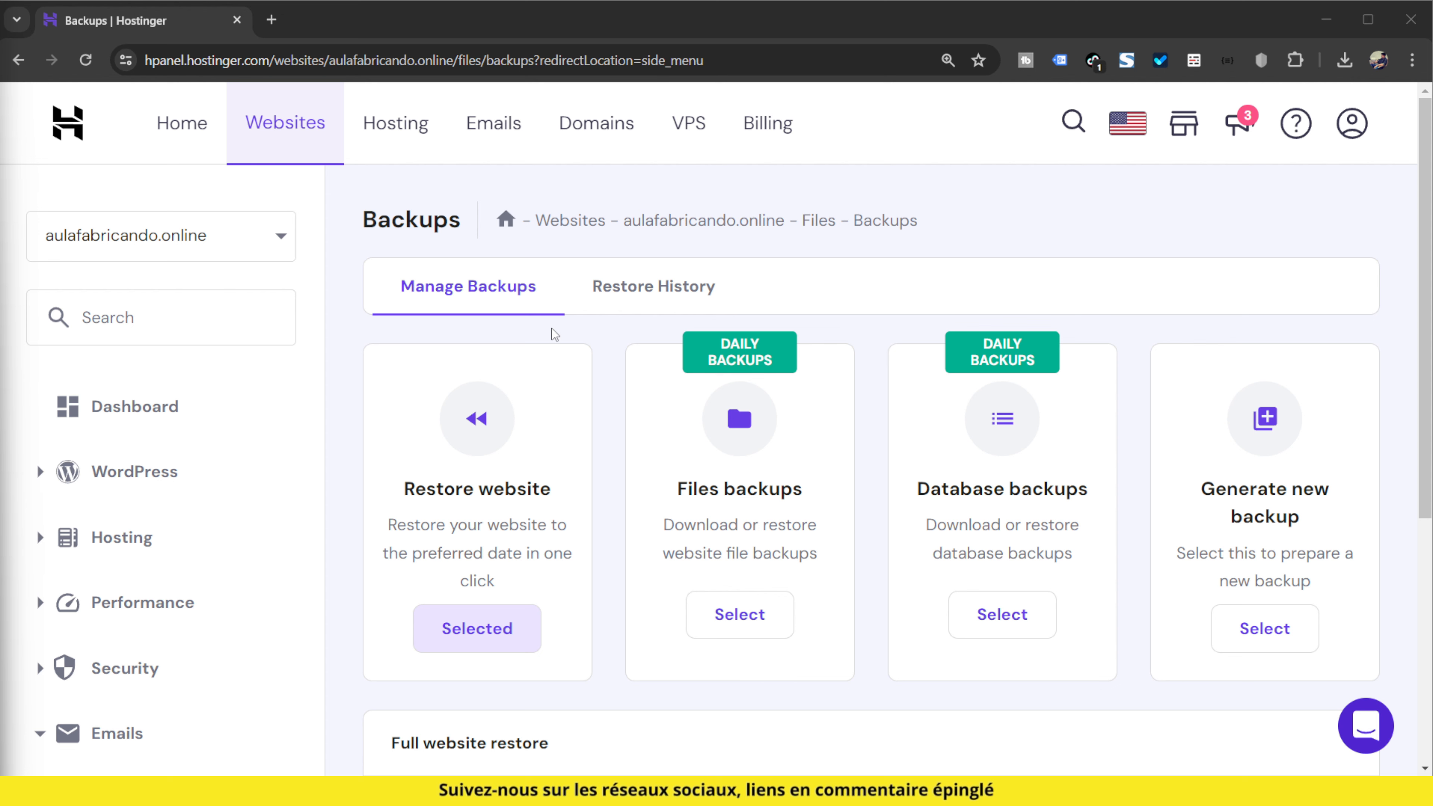
scroll(201, 407, "down", 5)
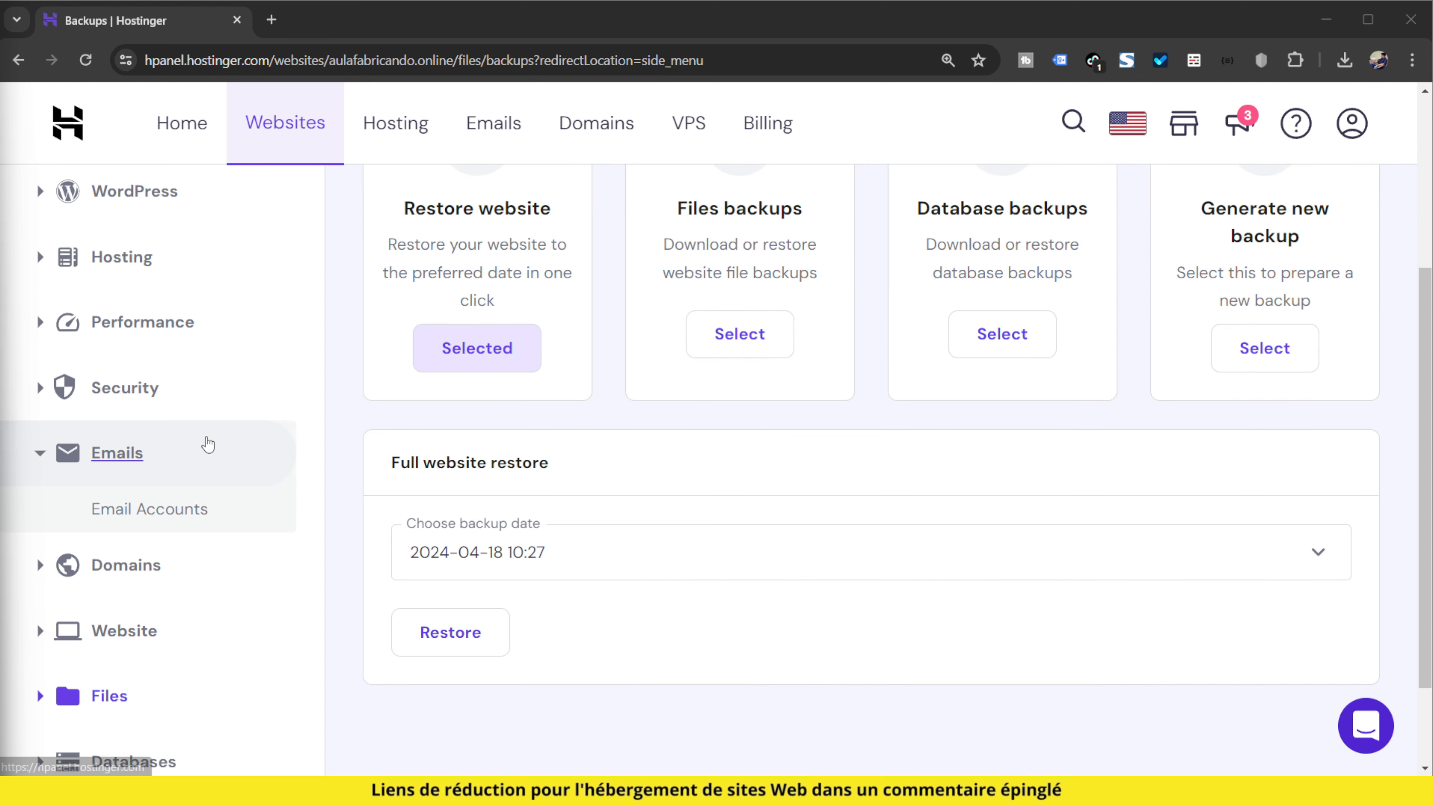
left_click(141, 576)
scroll(234, 586, "down", 3)
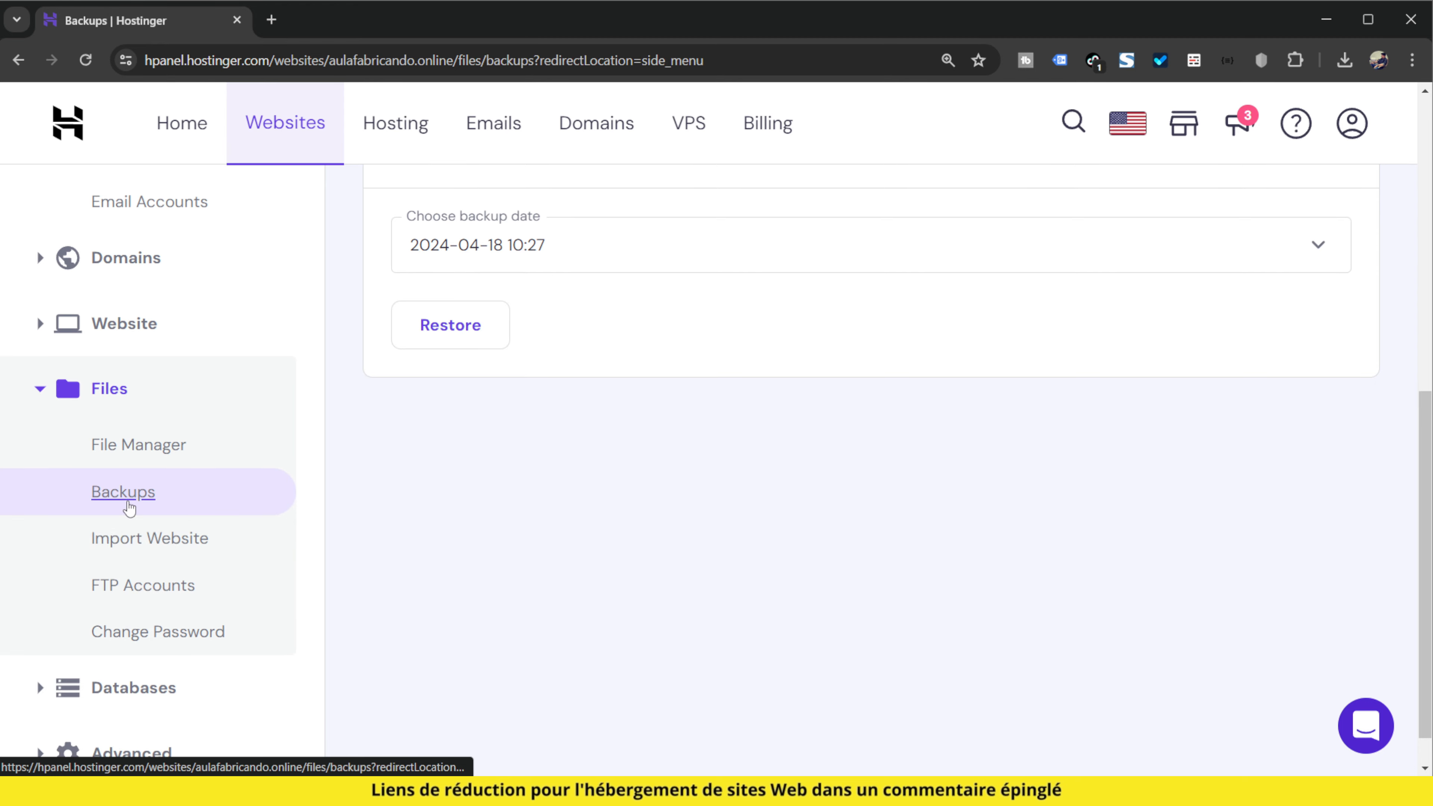
left_click(128, 491)
scroll(556, 592, "up", 2)
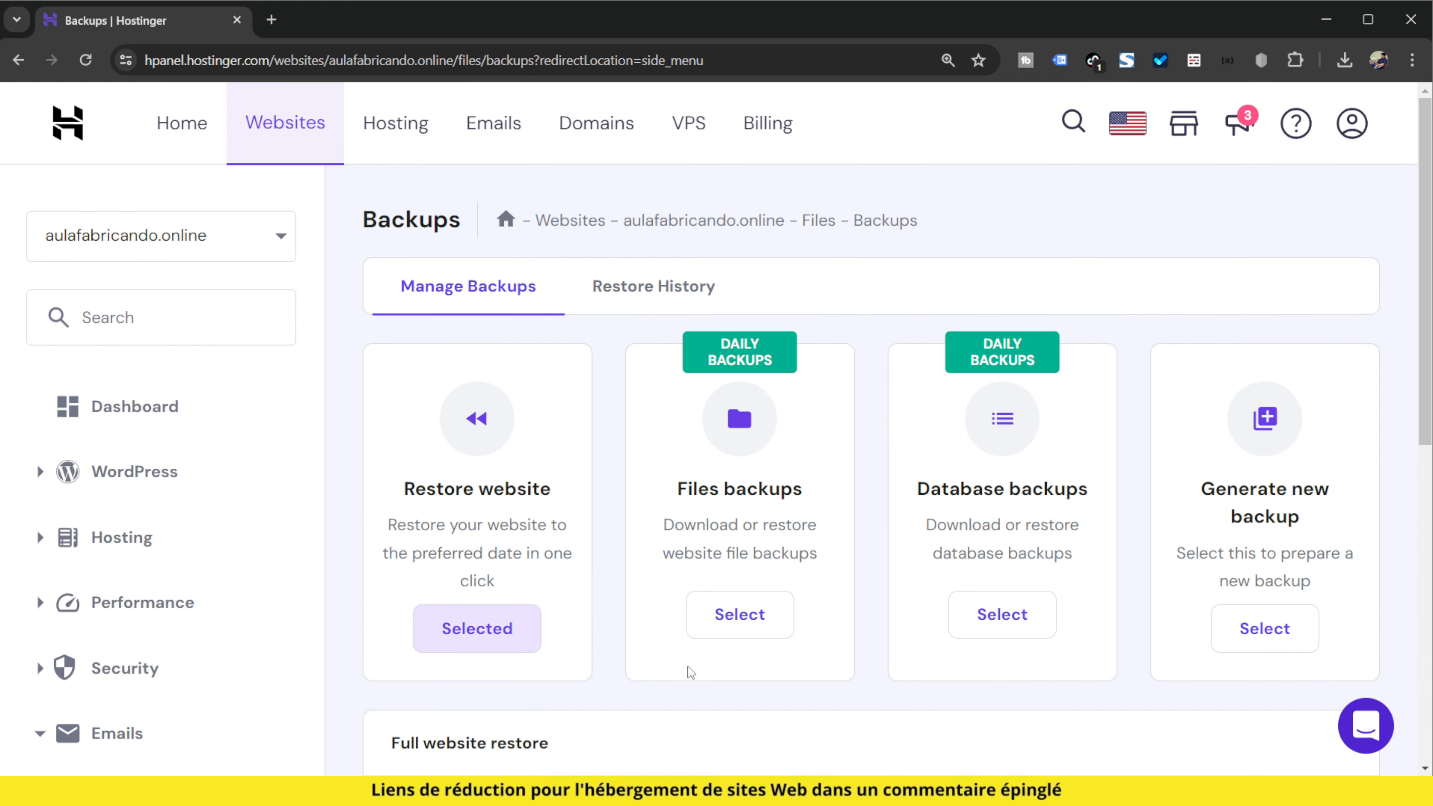
Generate a new backup of the website's current files and databases and confirm the request.
scroll(1206, 426, "down", 1)
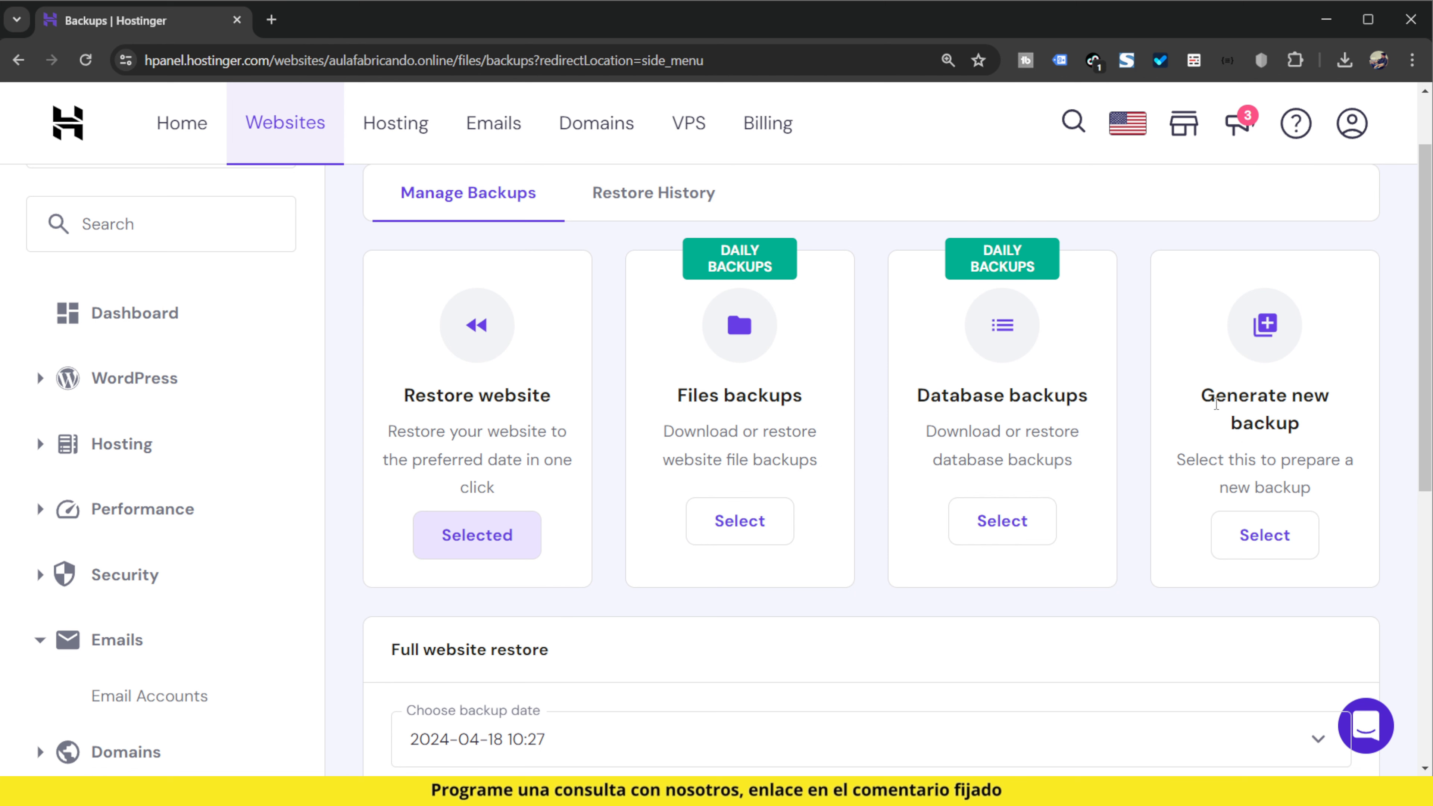
left_click(1290, 551)
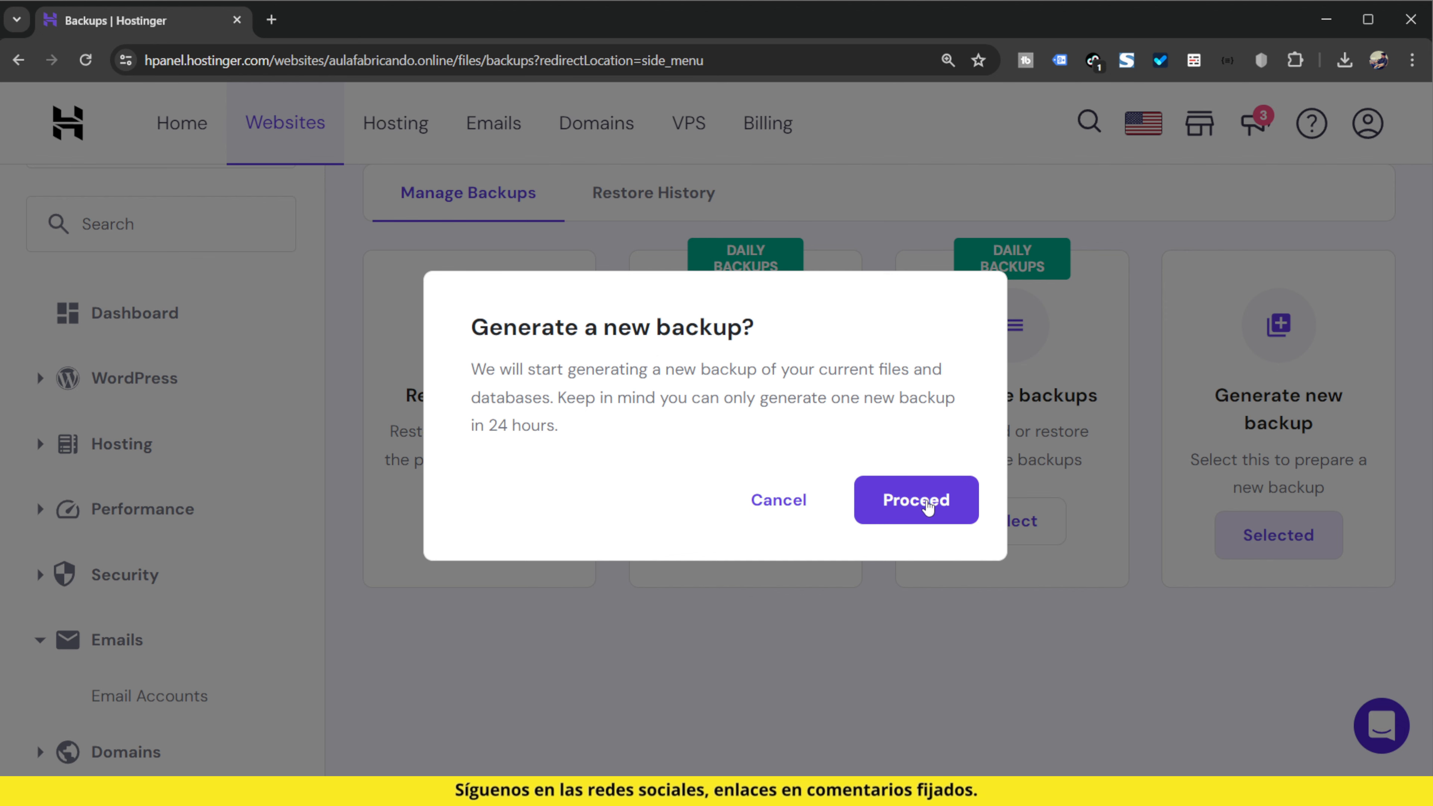
left_click(928, 502)
Choose the website restore option and open the list of backup dates for a full website restore.
scroll(1131, 632, "down", 3)
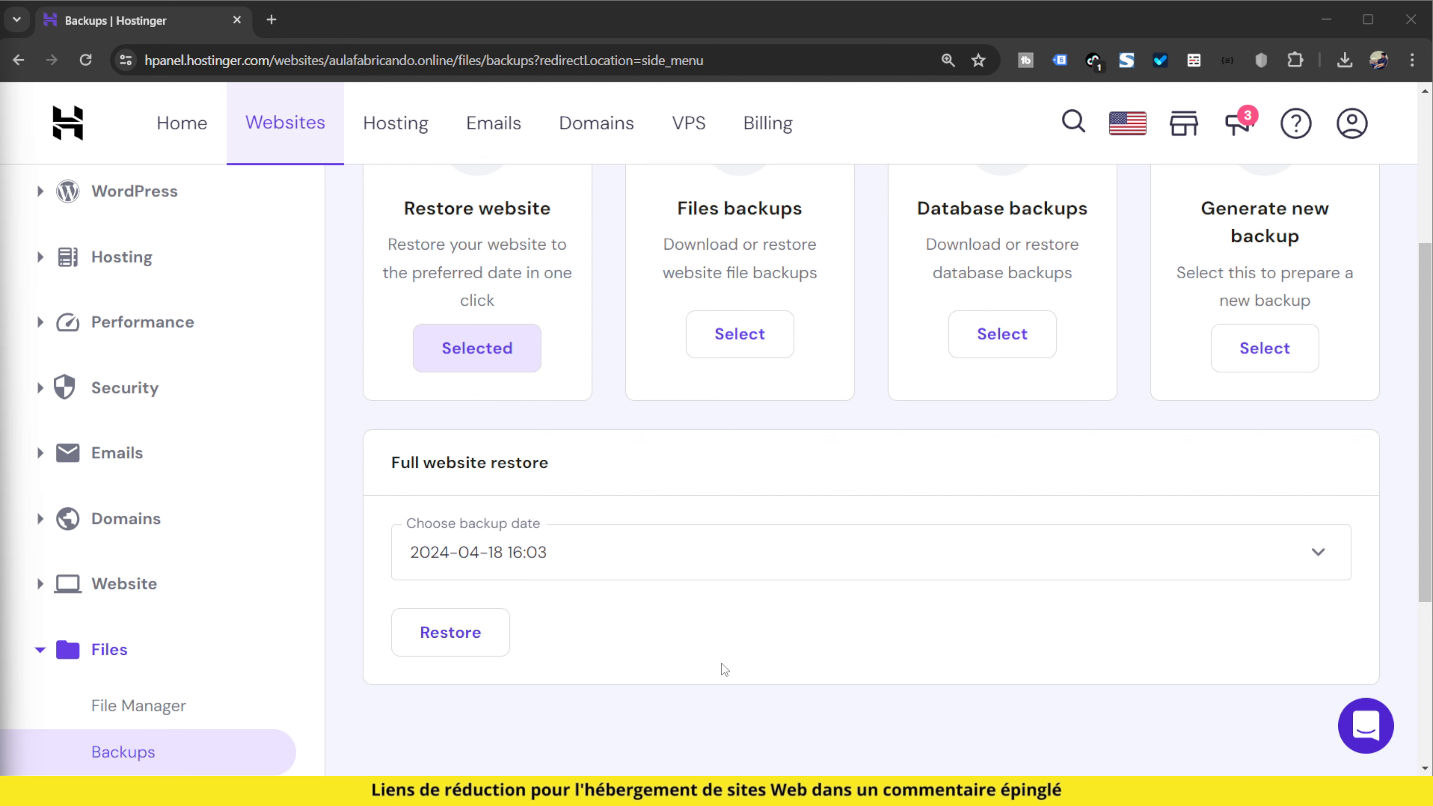
scroll(725, 670, "up", 5)
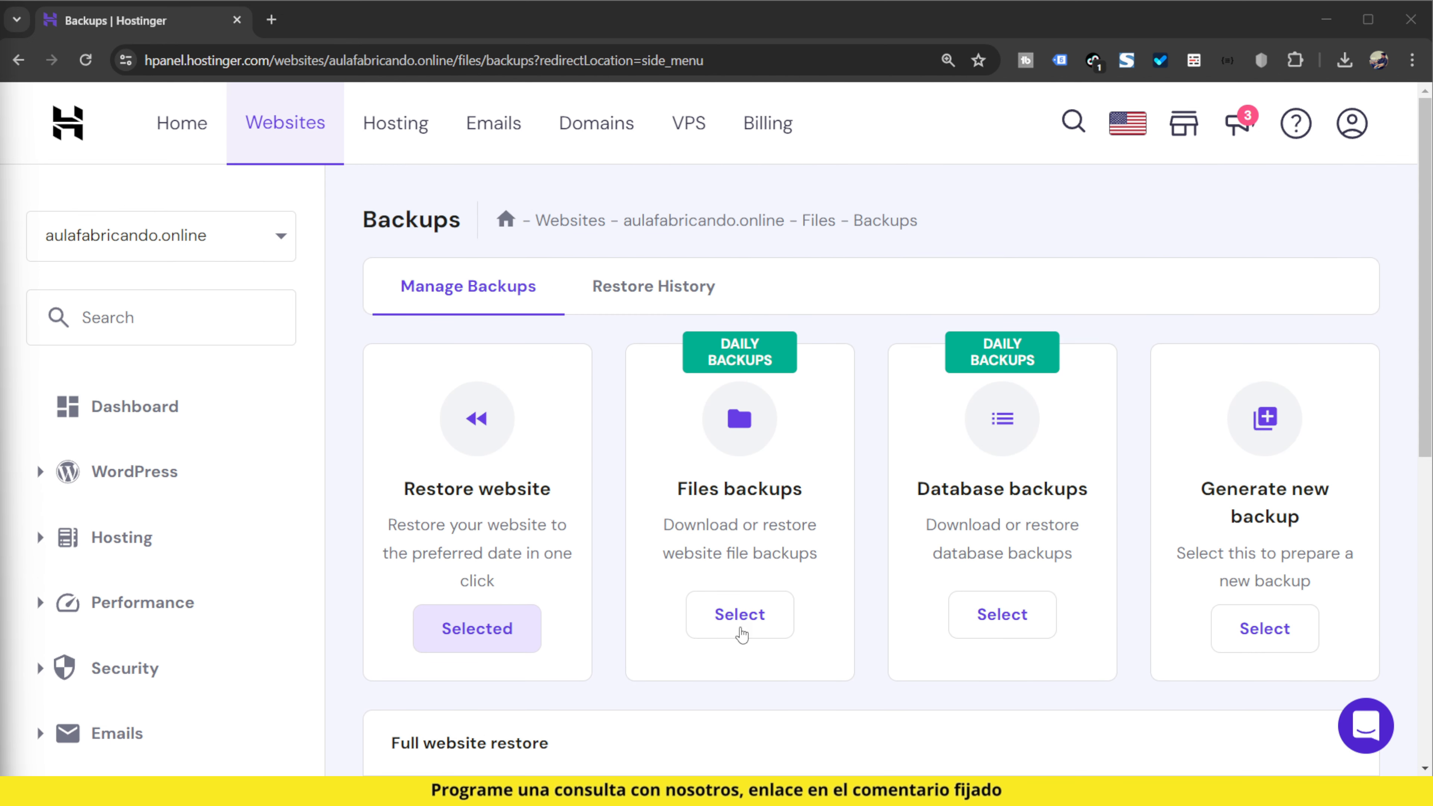
left_click(502, 637)
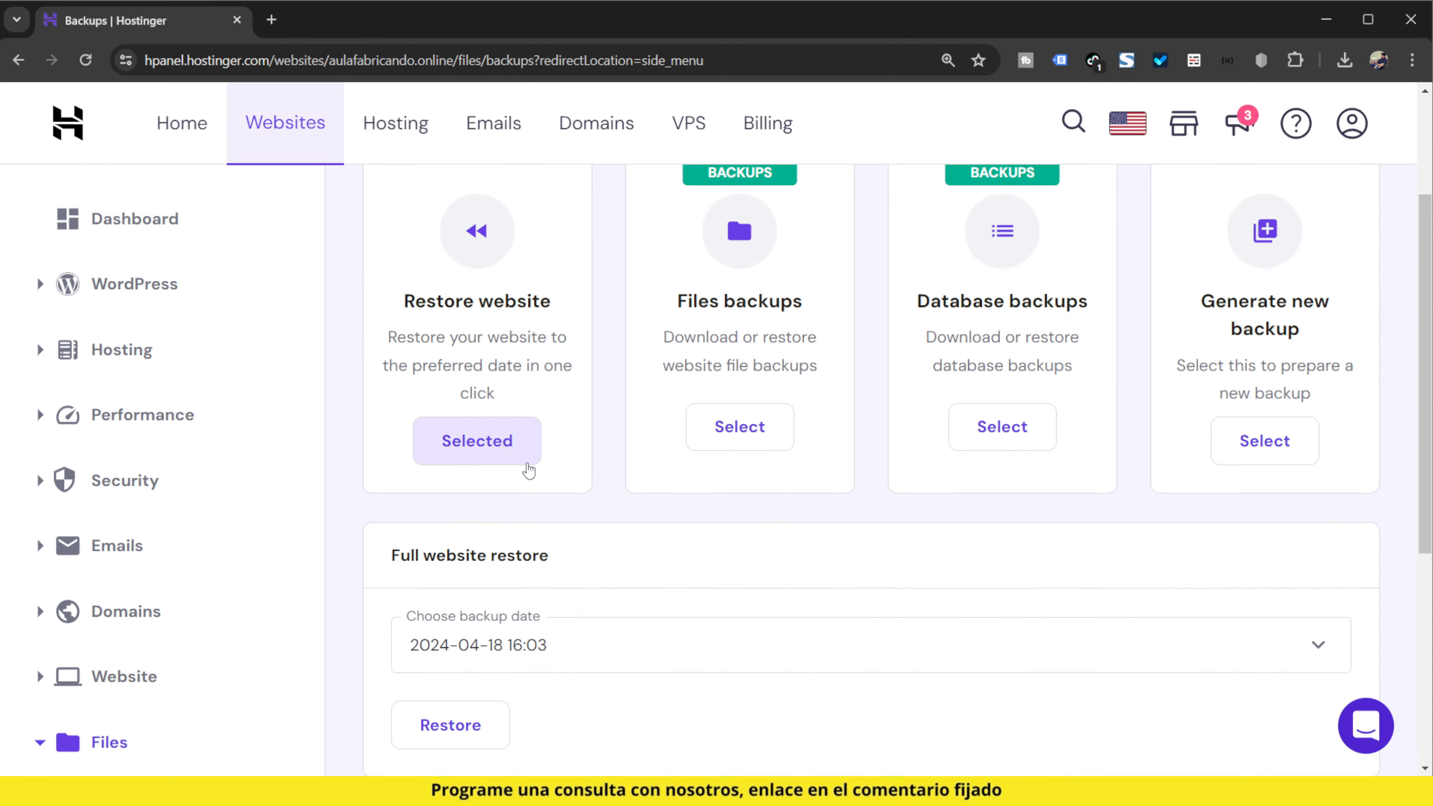
scroll(528, 471, "down", 6)
left_click(625, 250)
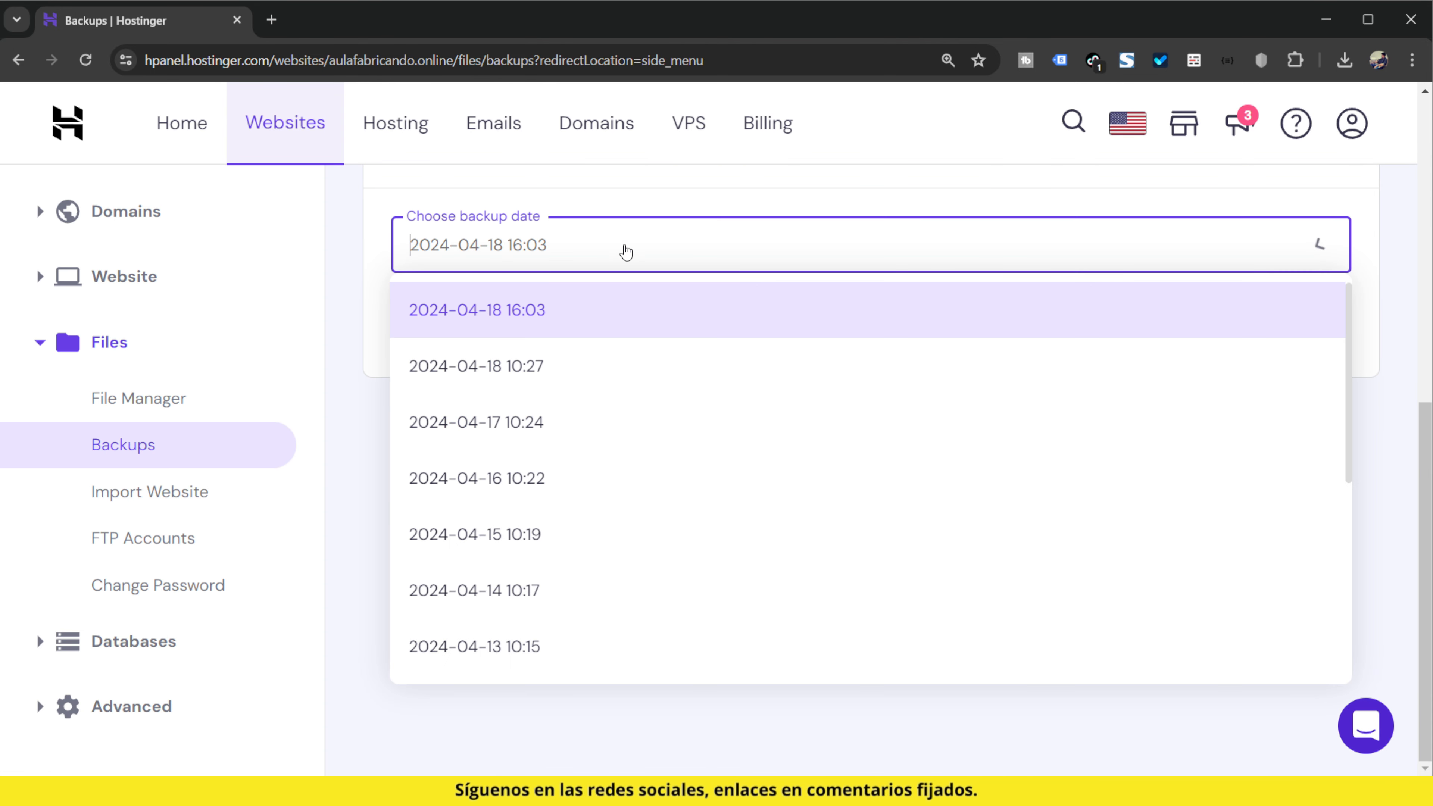
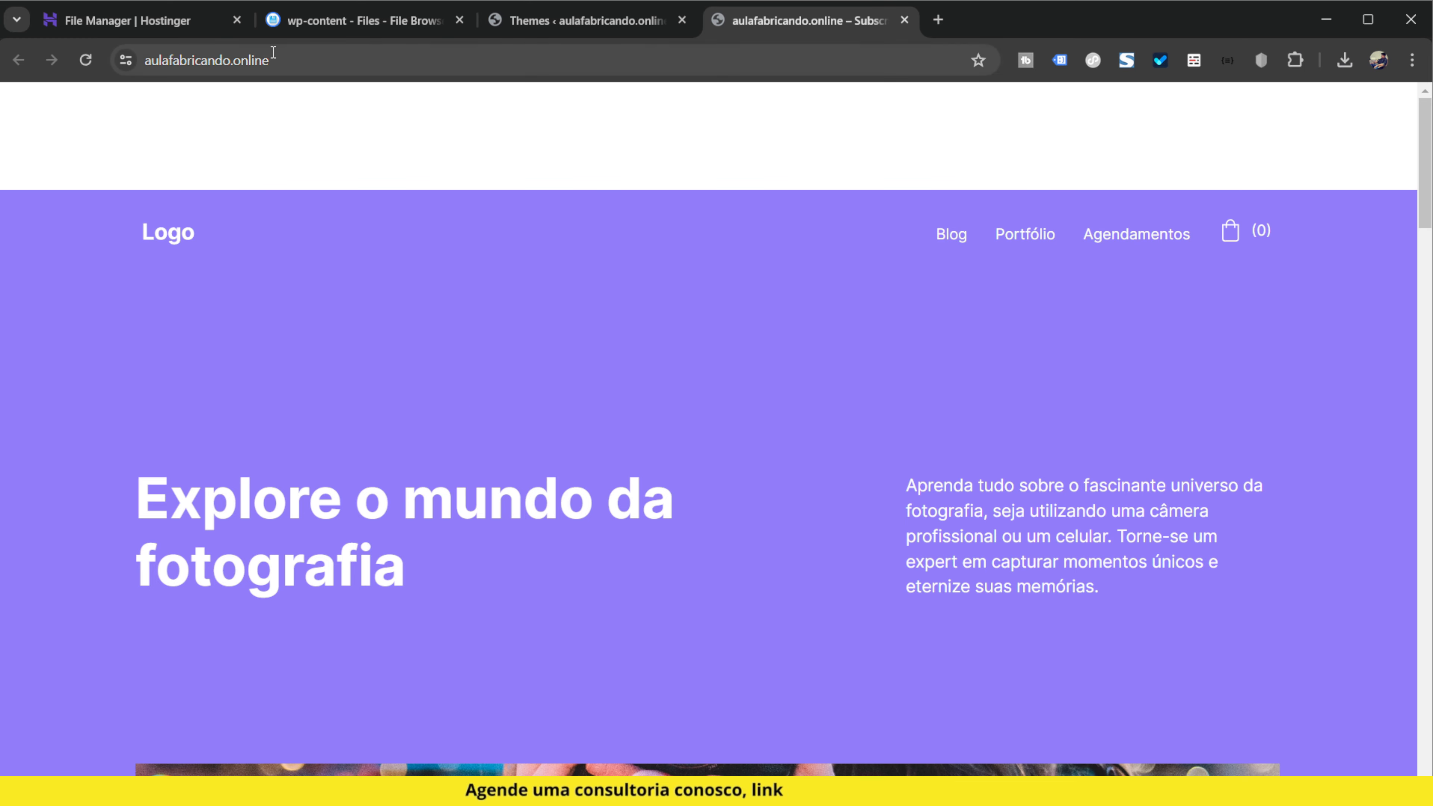
left_click(275, 57)
key("ctrl+c")
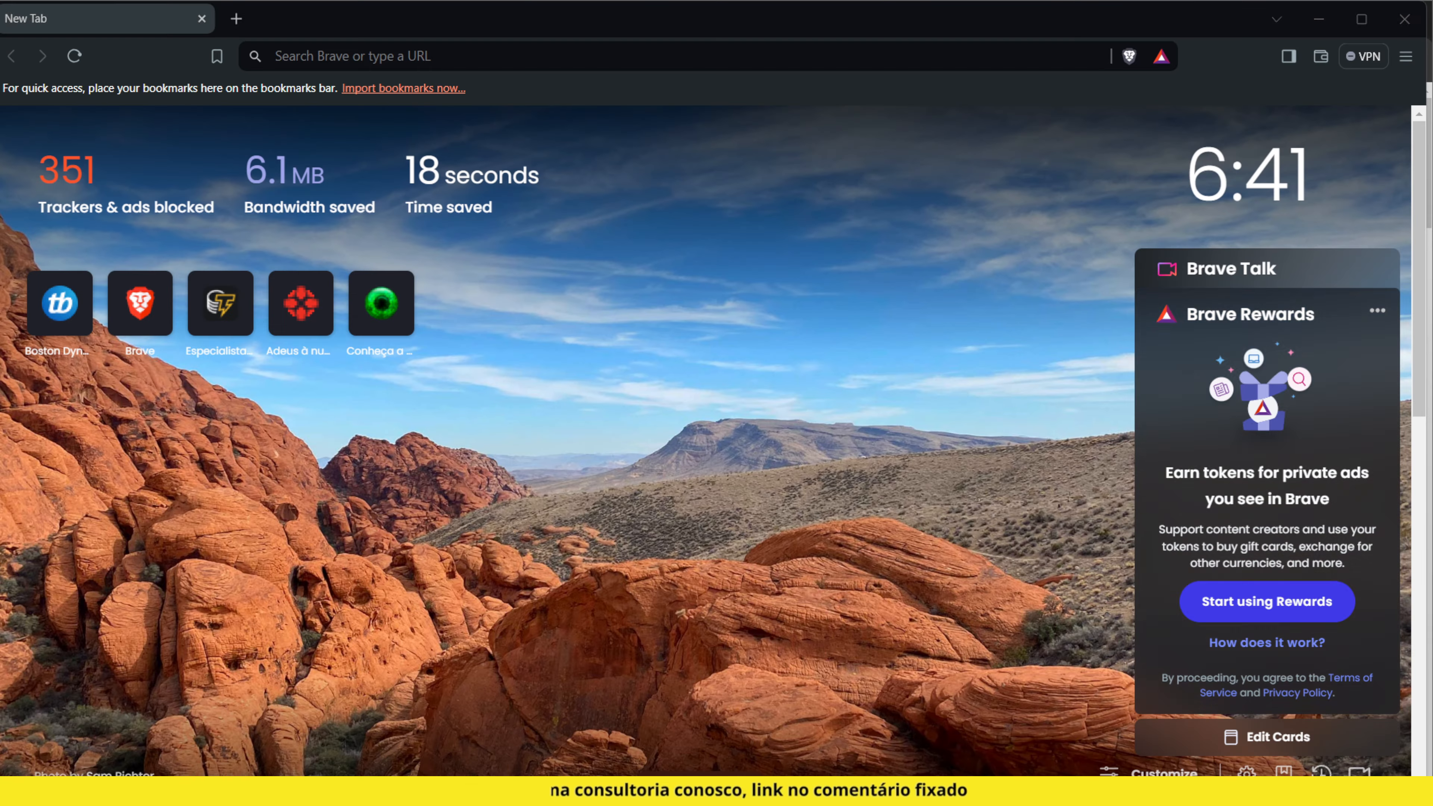
left_click(502, 52)
key("ctrl+v")
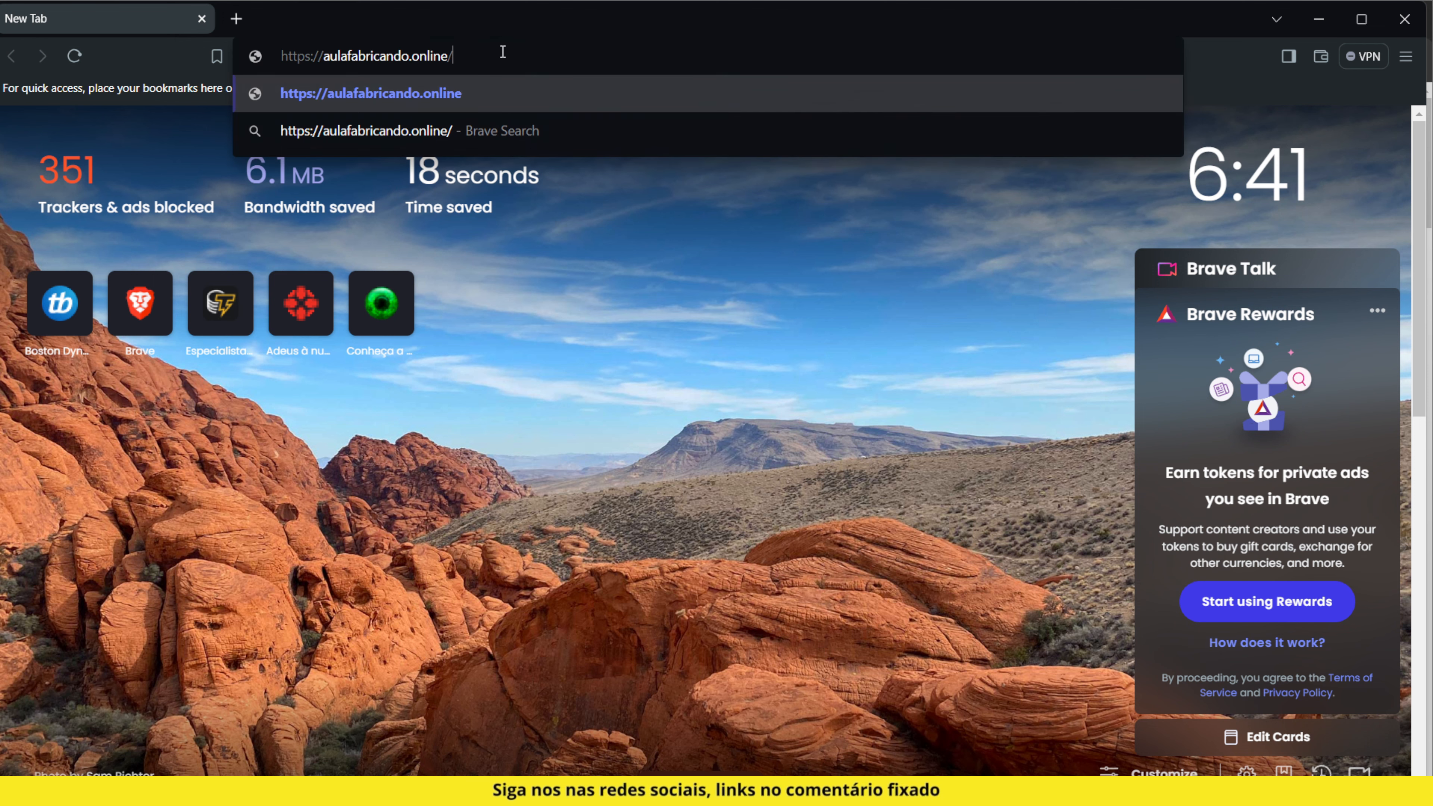
key("Return")
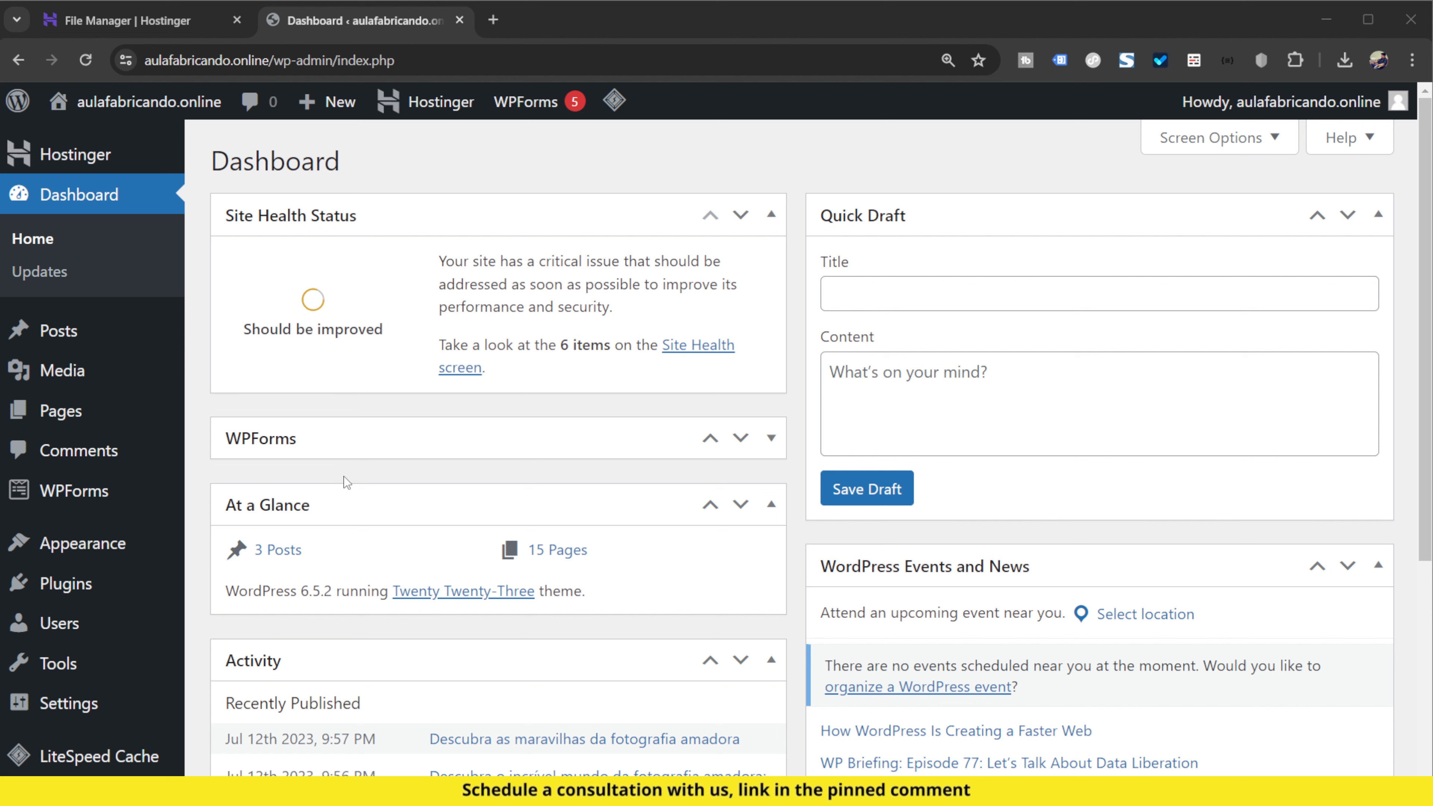
Open the WordPress themes page and activate the Twenty Twenty-Four theme.
left_click(122, 548)
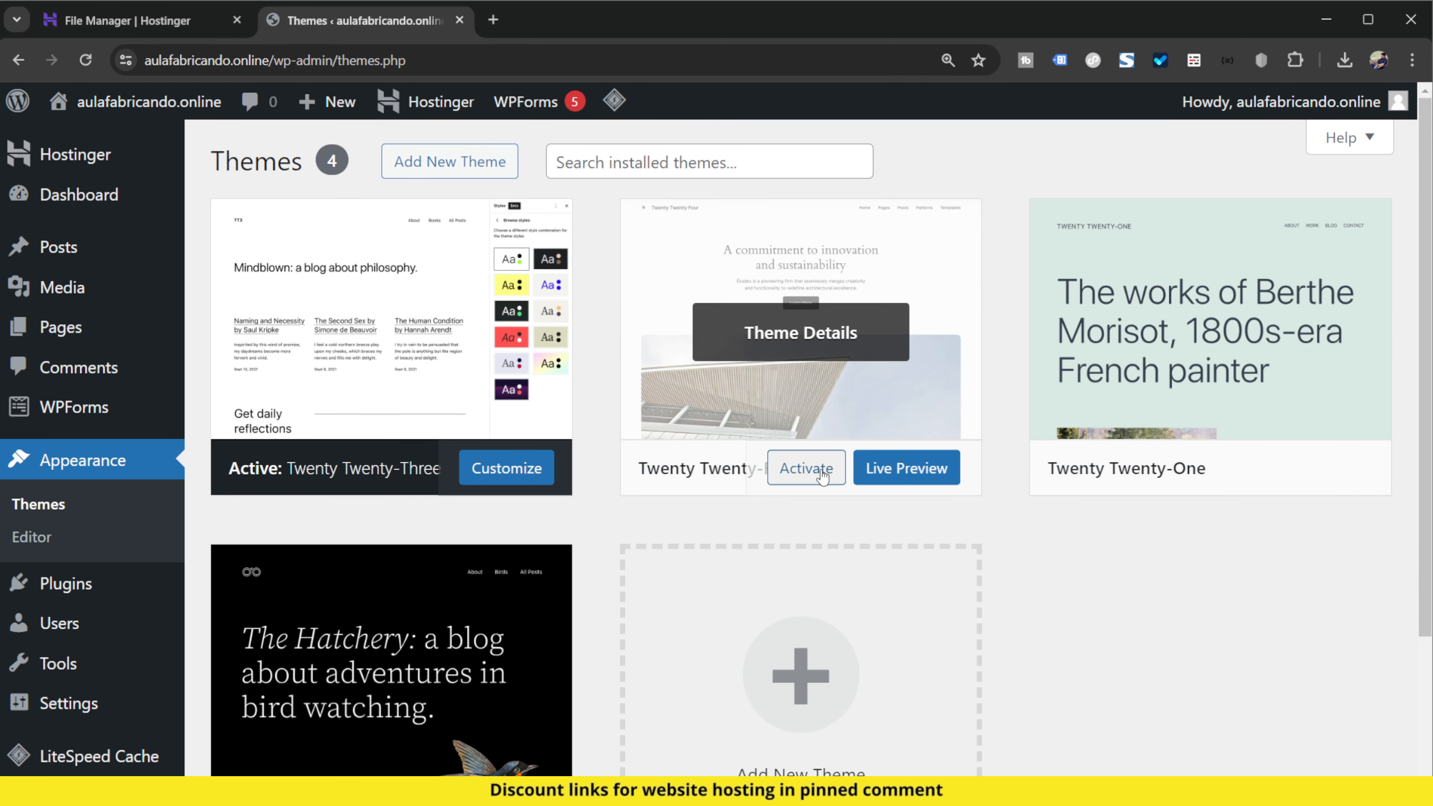
key("ctrl+plus")
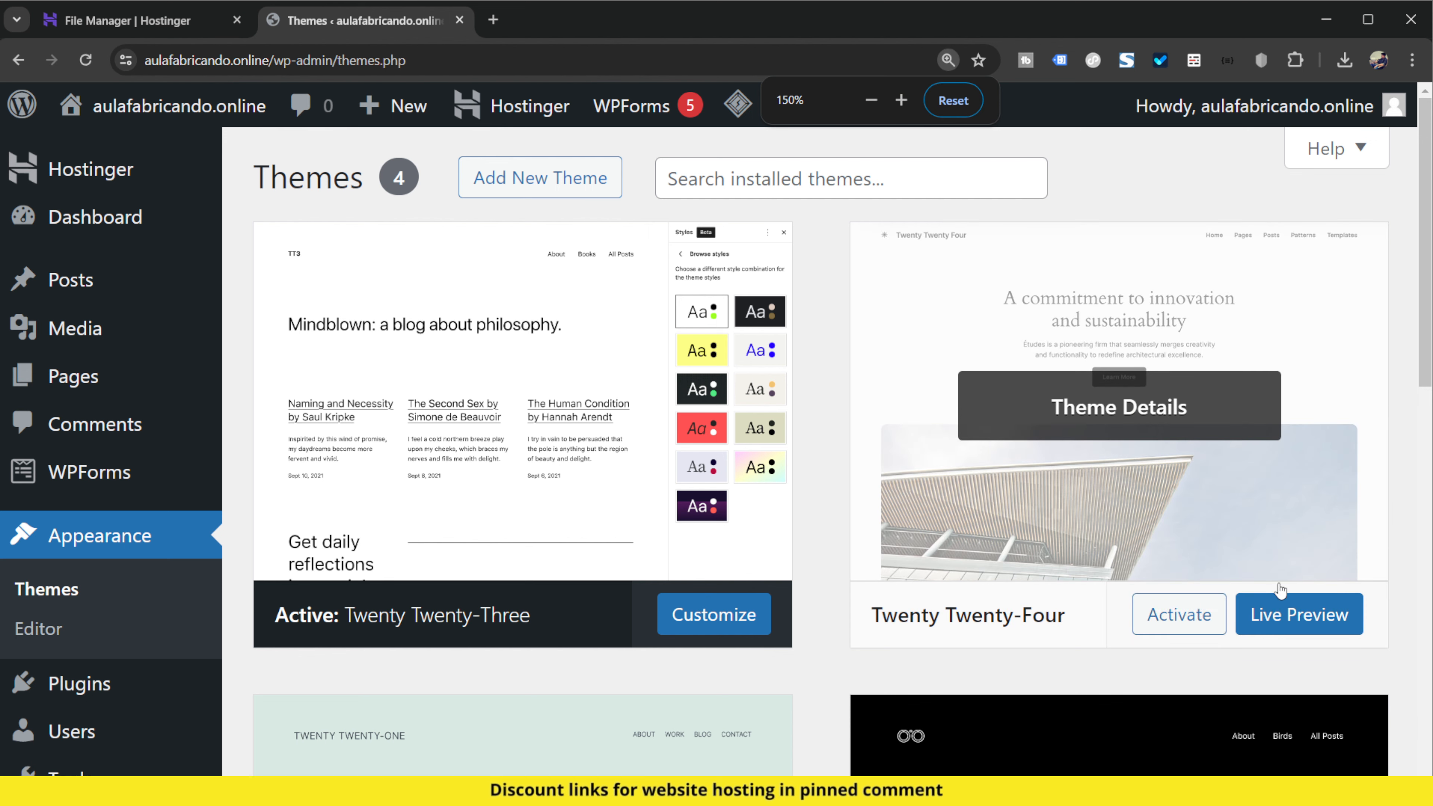
left_click(1183, 622)
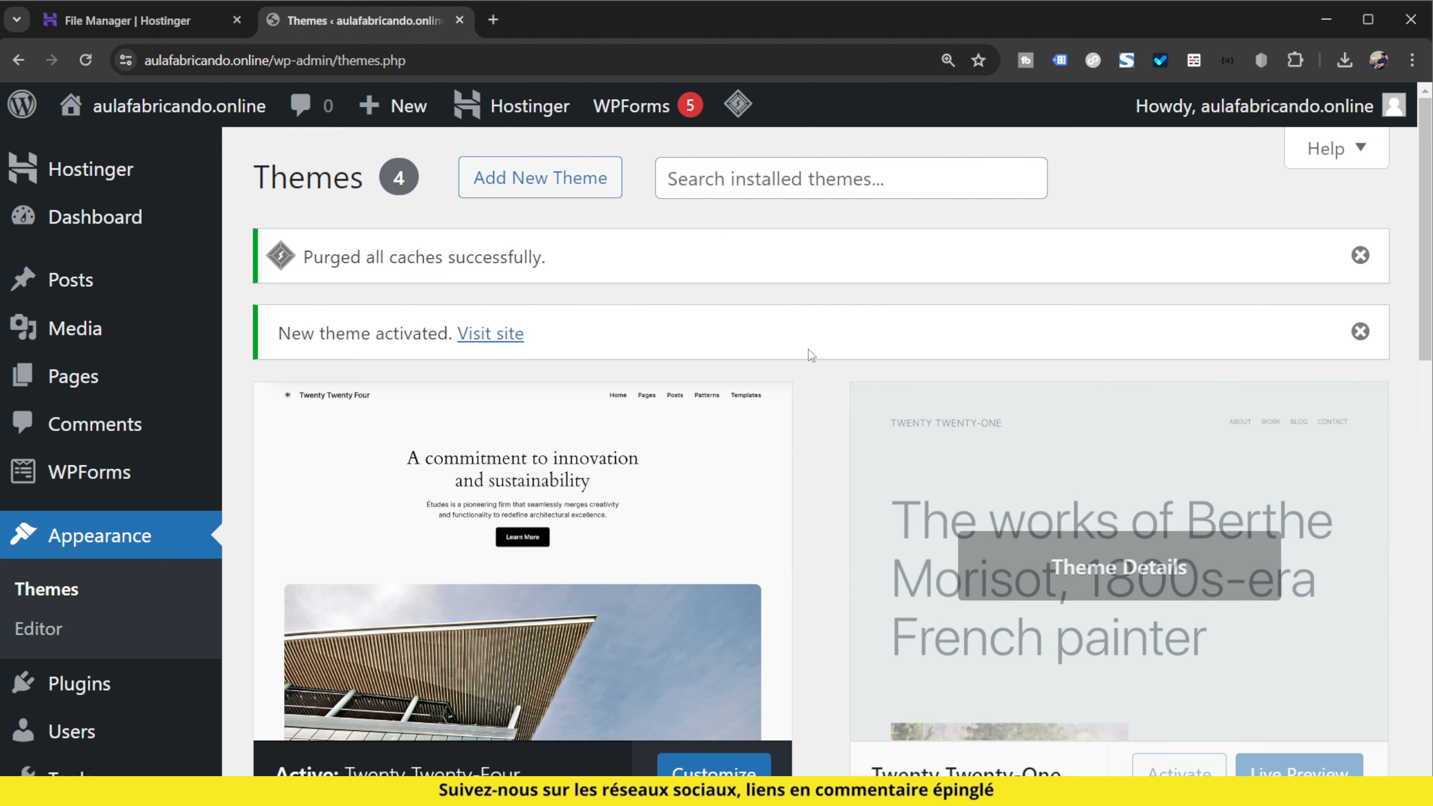
View the live site in a separate tab to check it with the new theme, and close that tab.
mouse_move(169, 107)
middle_click(113, 155)
left_click(511, 22)
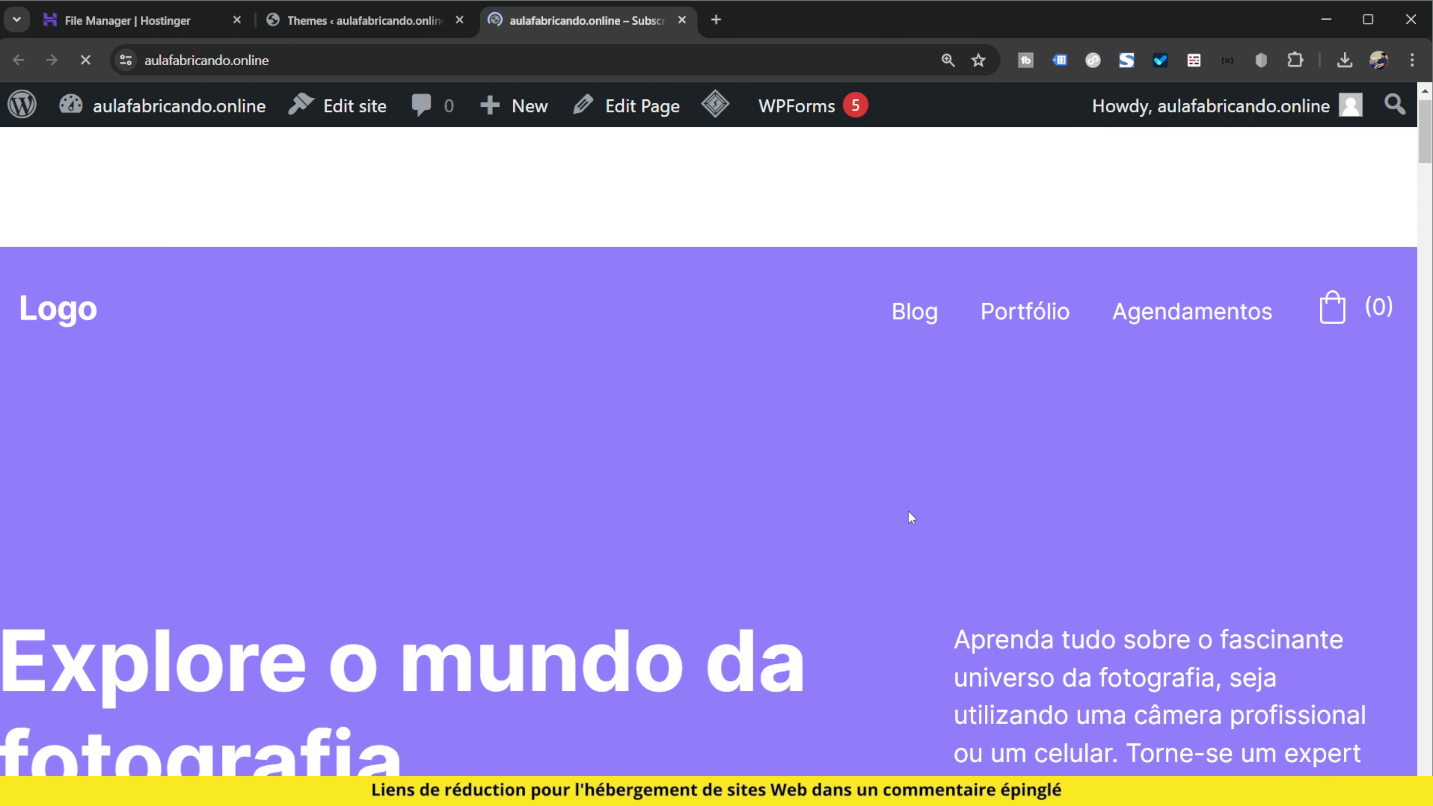
left_click(682, 20)
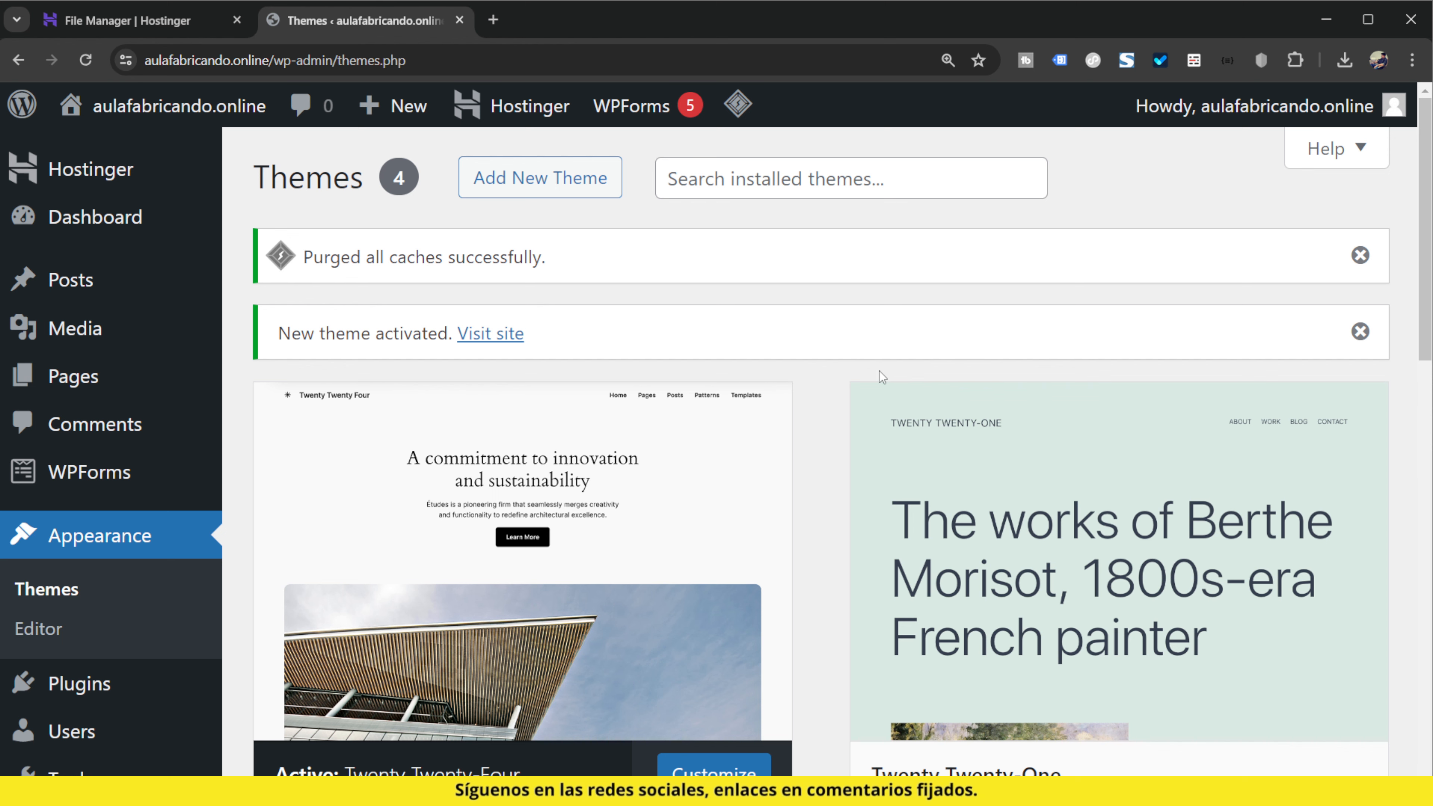
Open Hostinger's file manager for aulafabricando.online only and go to the public_html/wp-content/themes folder.
left_click(112, 23)
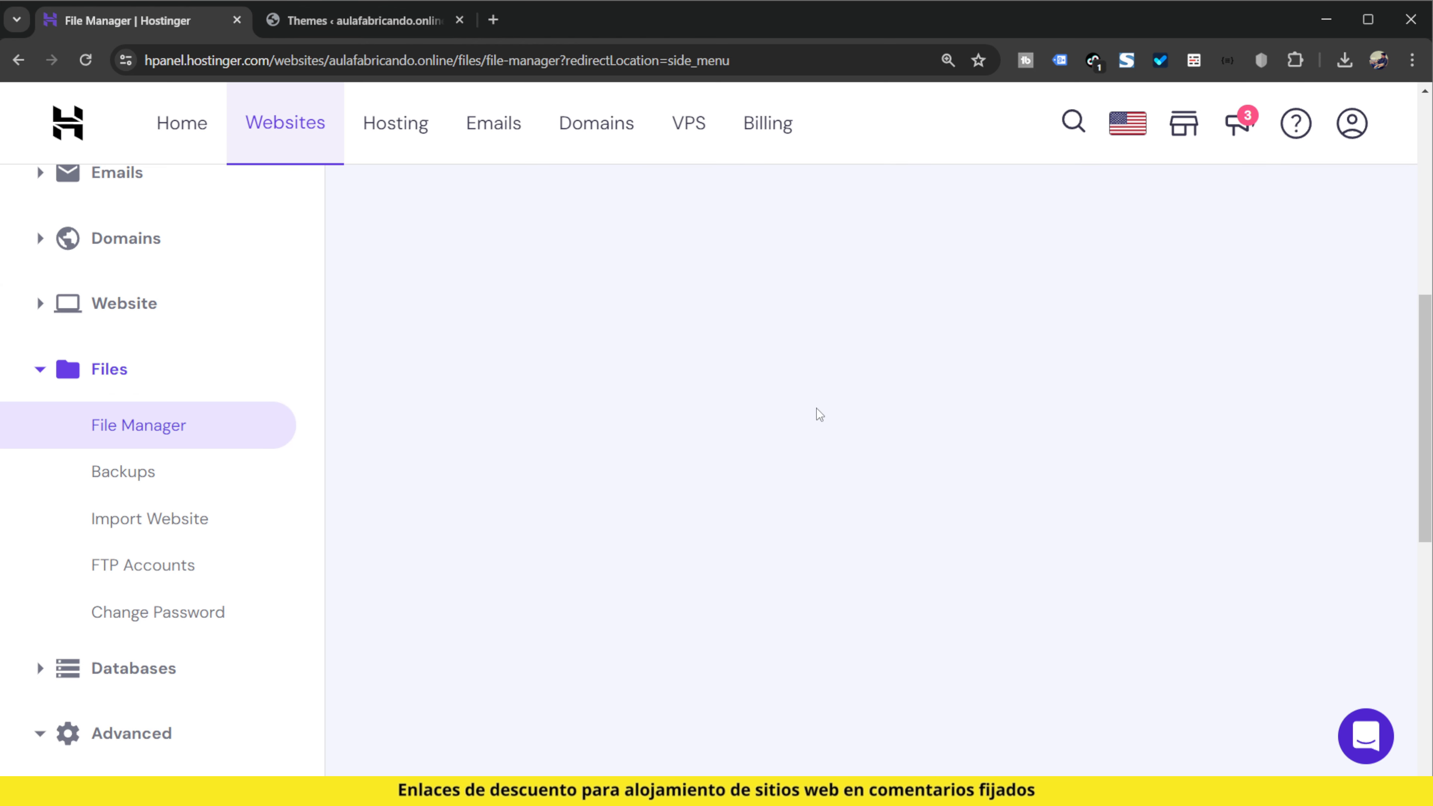
left_click(155, 426)
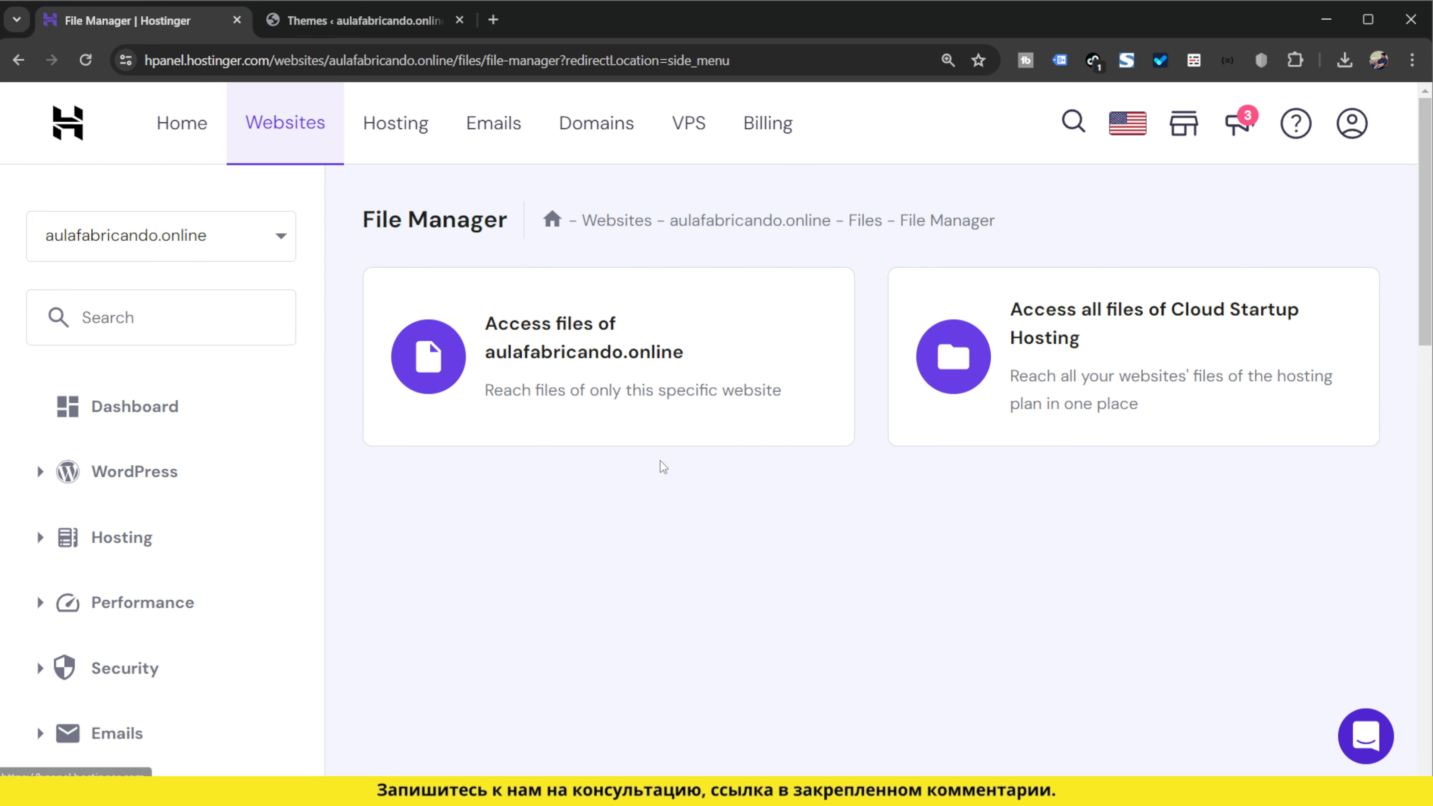
left_click(717, 388)
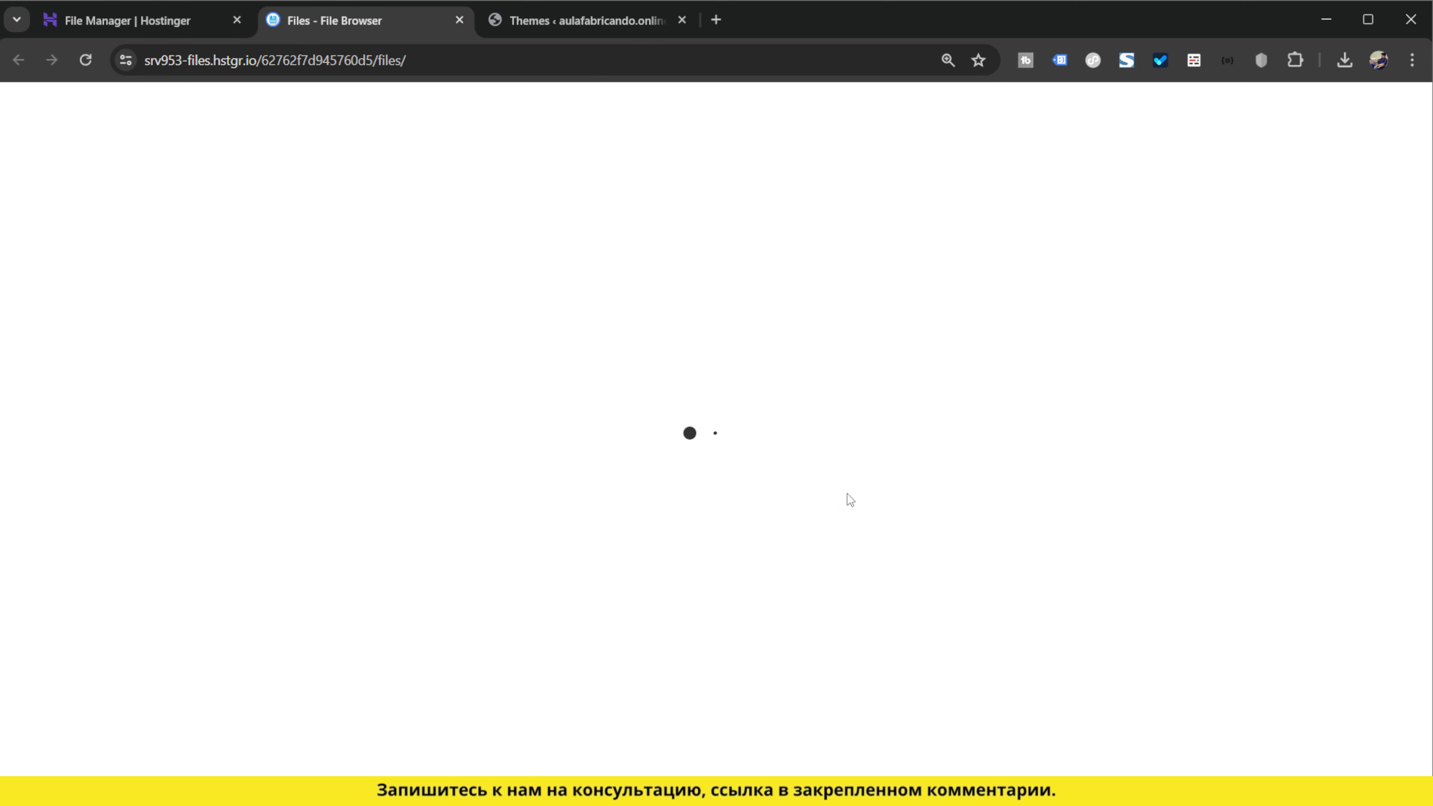
double_click(490, 316)
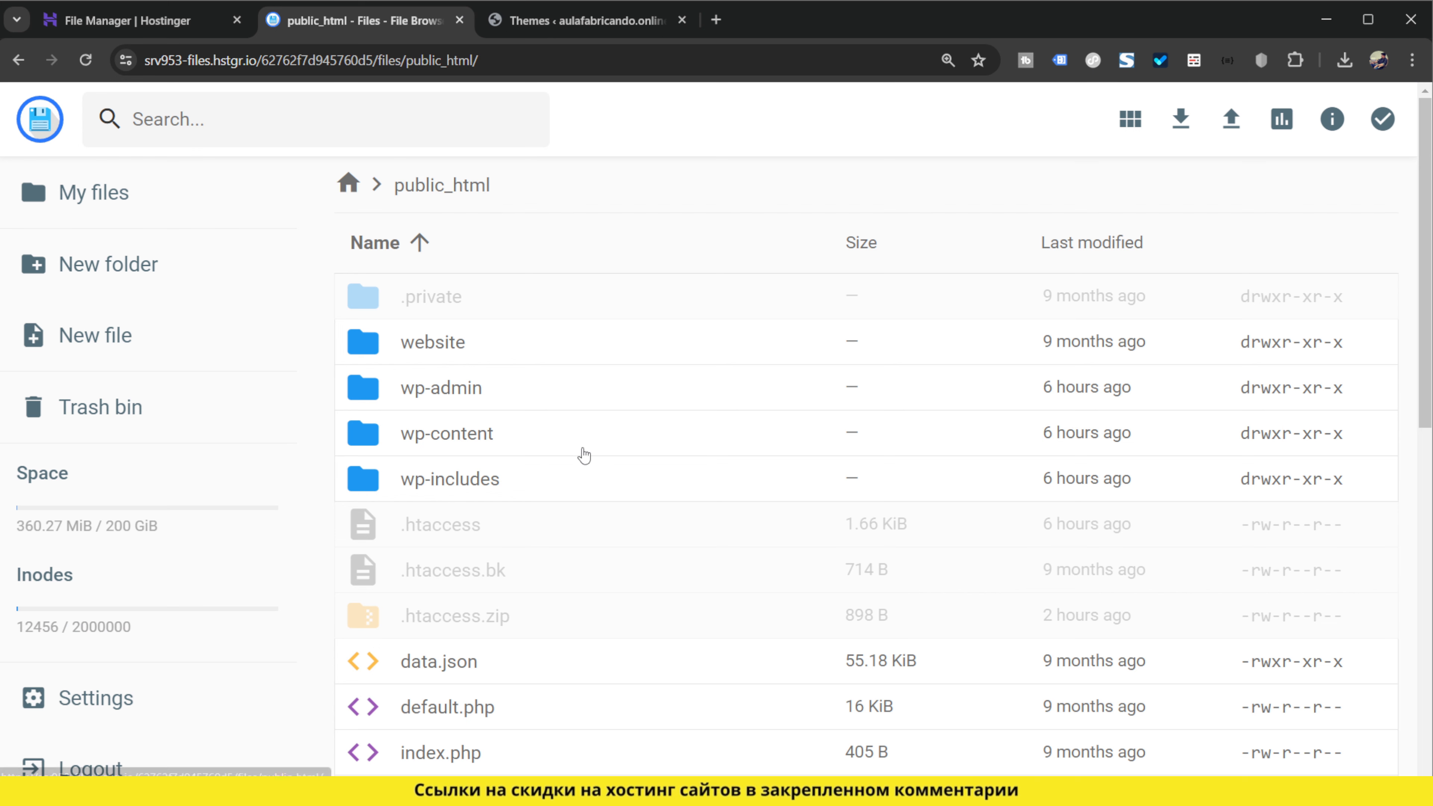
double_click(531, 438)
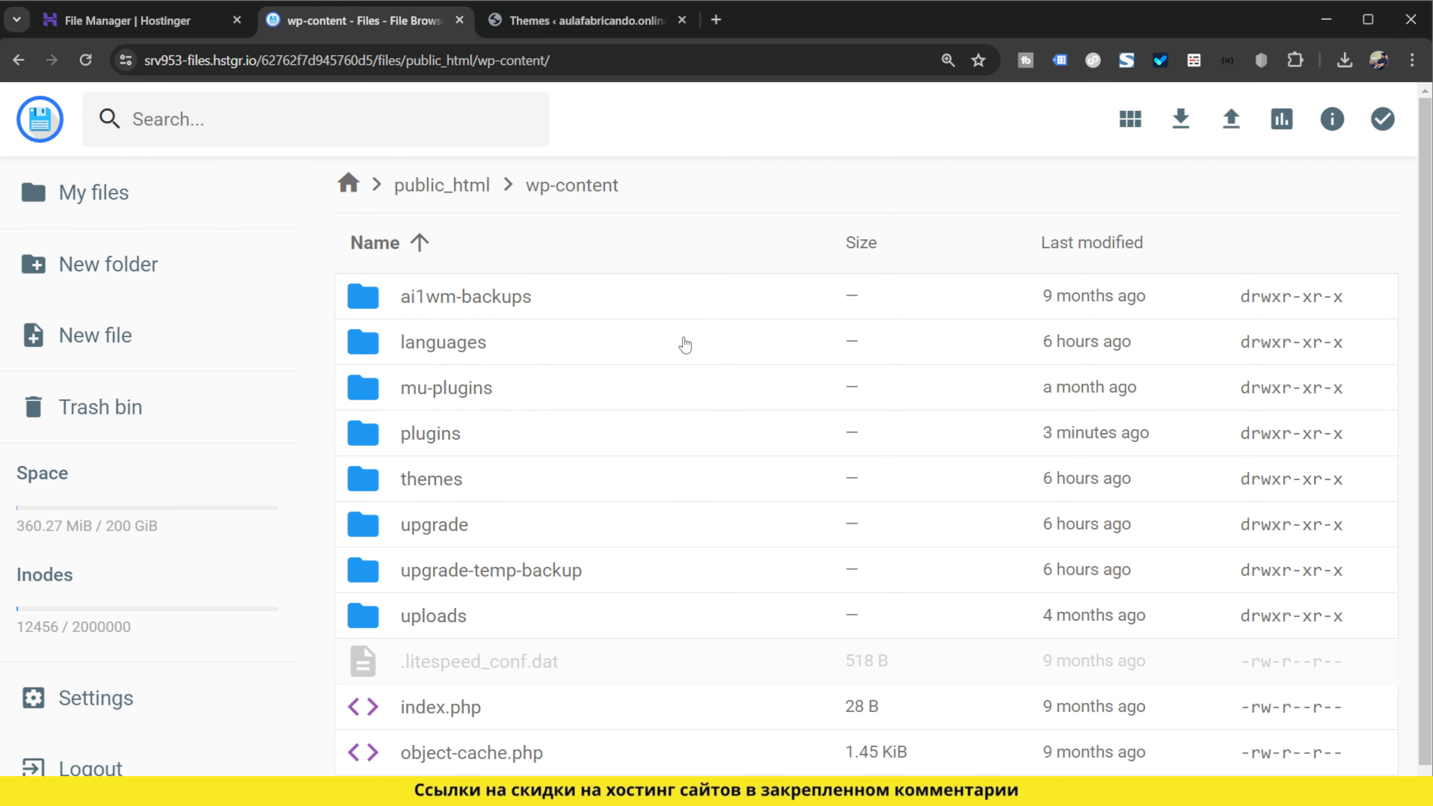
double_click(462, 482)
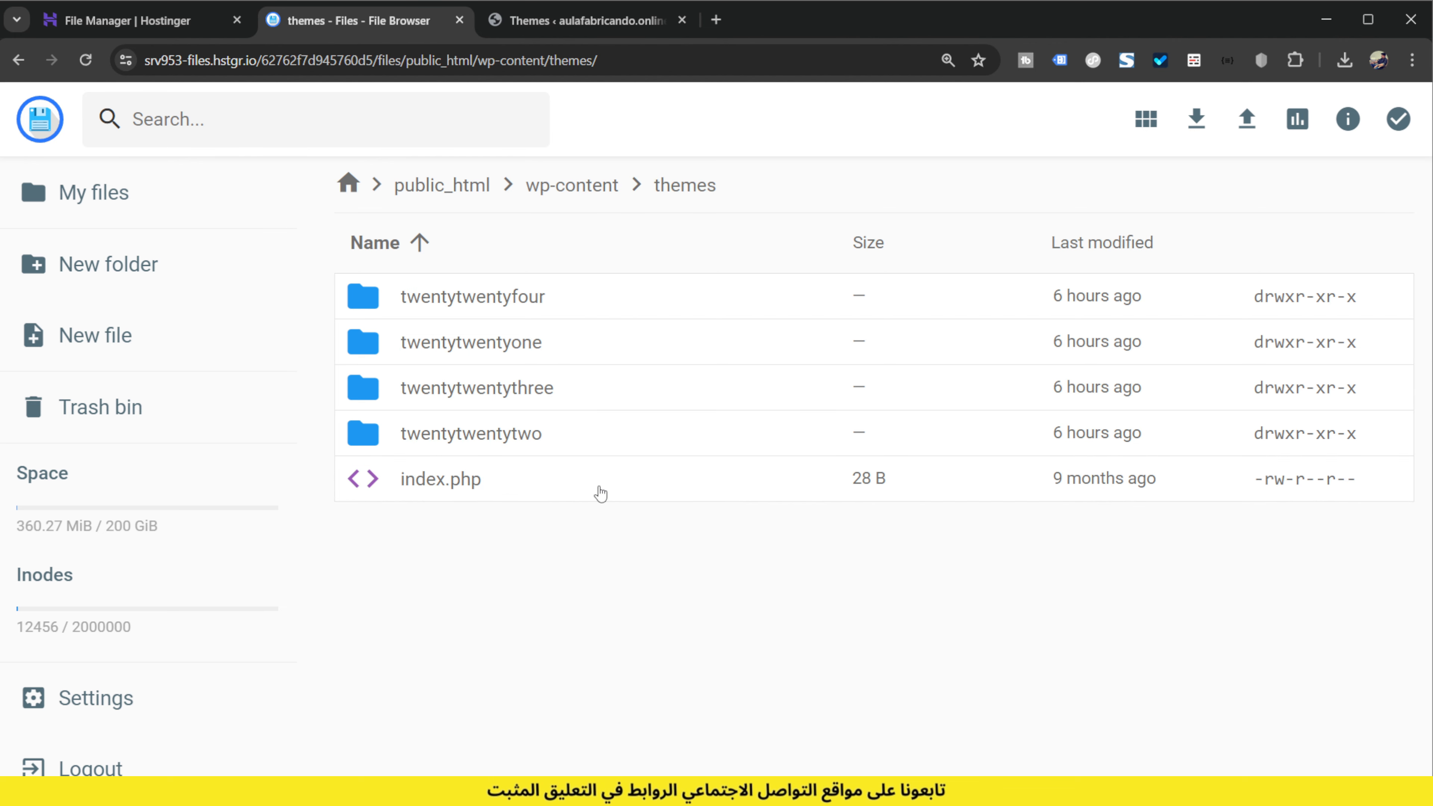
Return to the Hostinger panel and enter phpMyAdmin for the website's MySQL database.
left_click(160, 23)
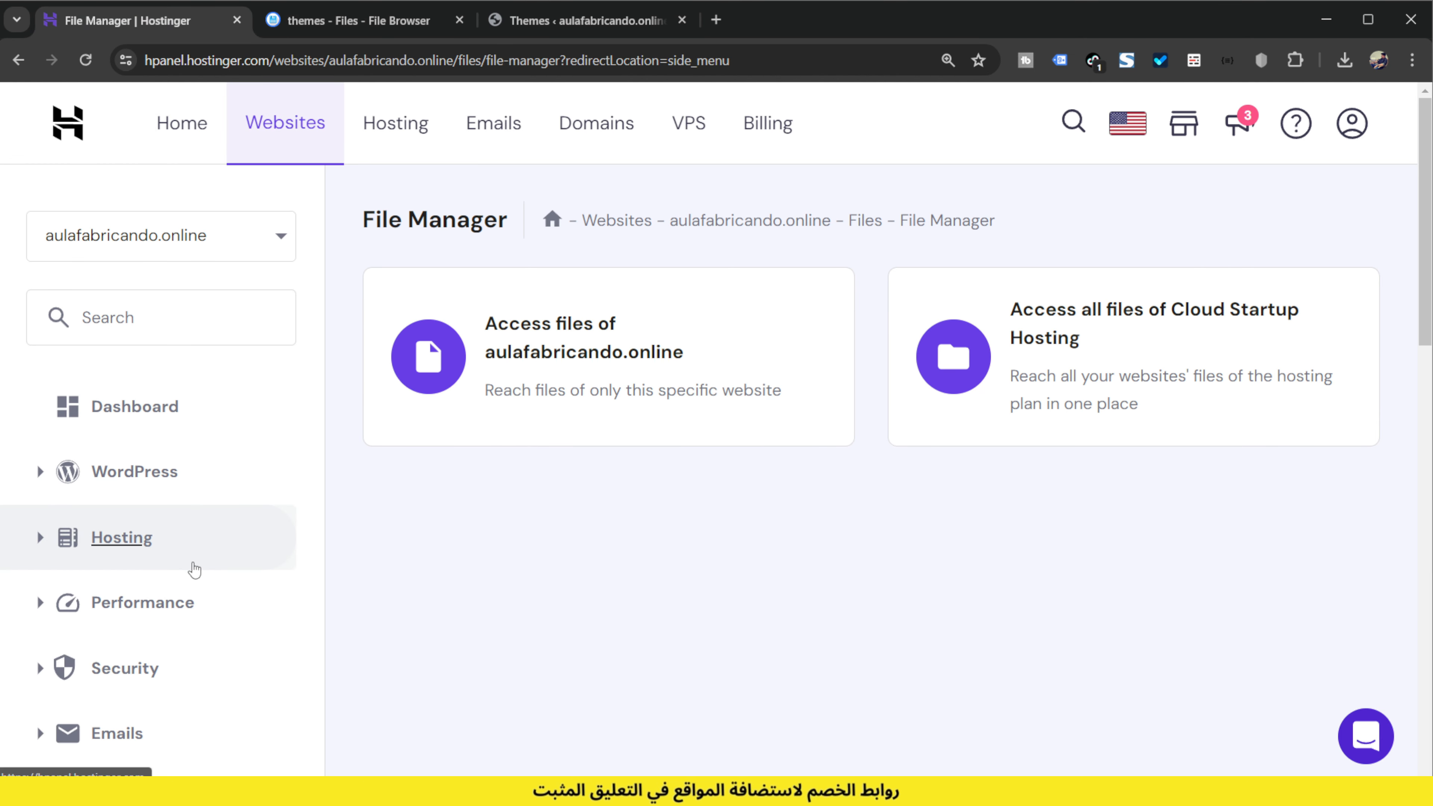
scroll(195, 570, "down", 10)
left_click(198, 583)
scroll(230, 598, "down", 2)
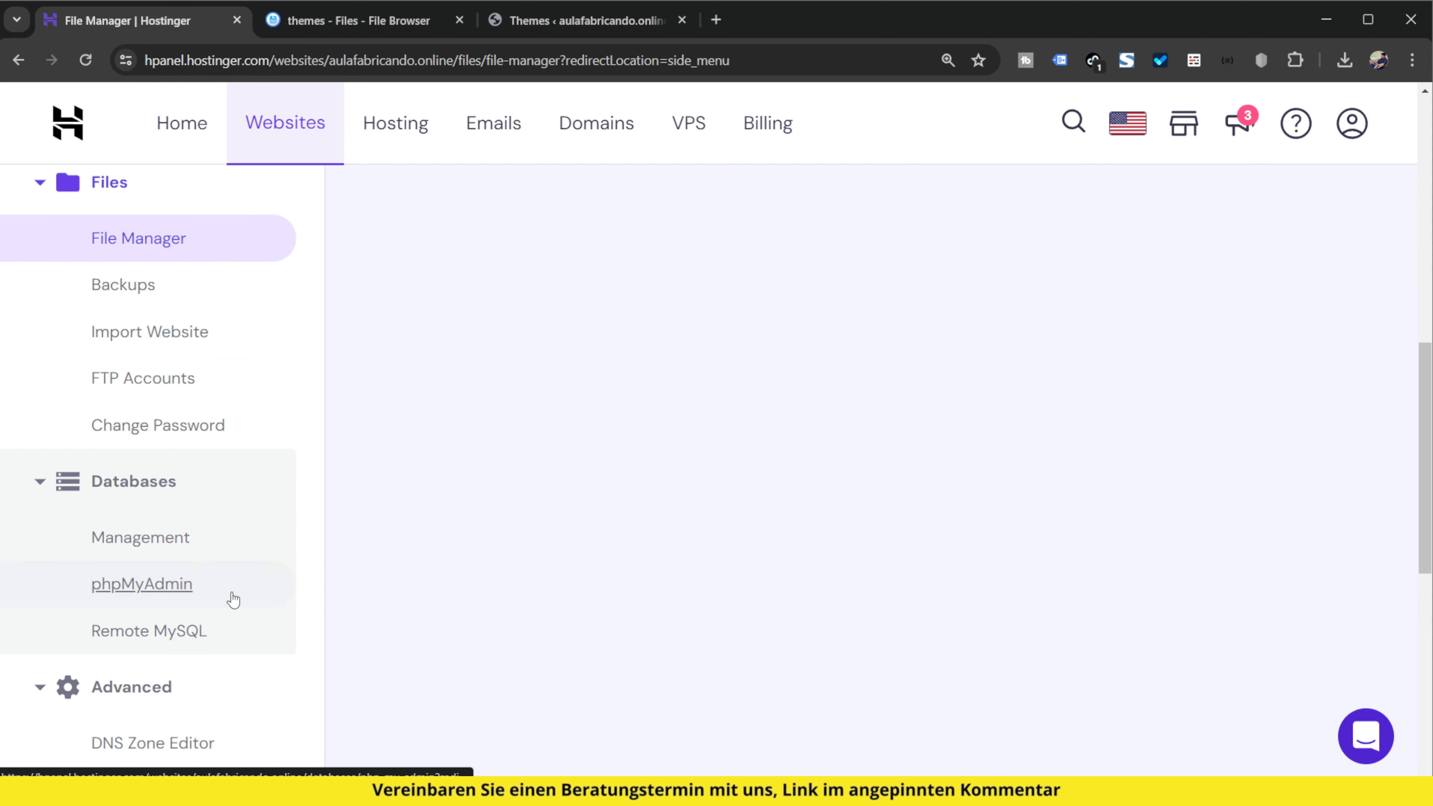
left_click(153, 585)
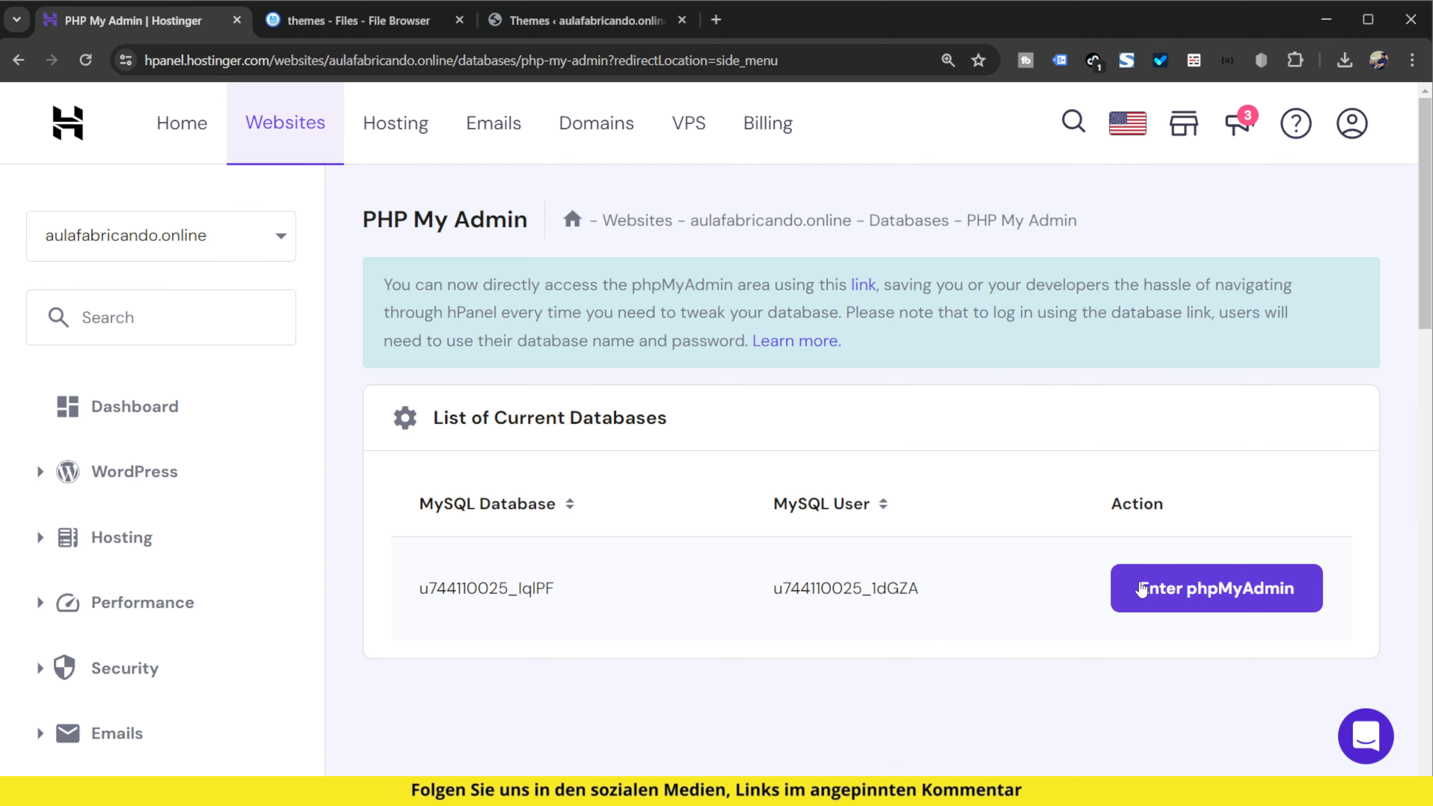
left_click(1141, 588)
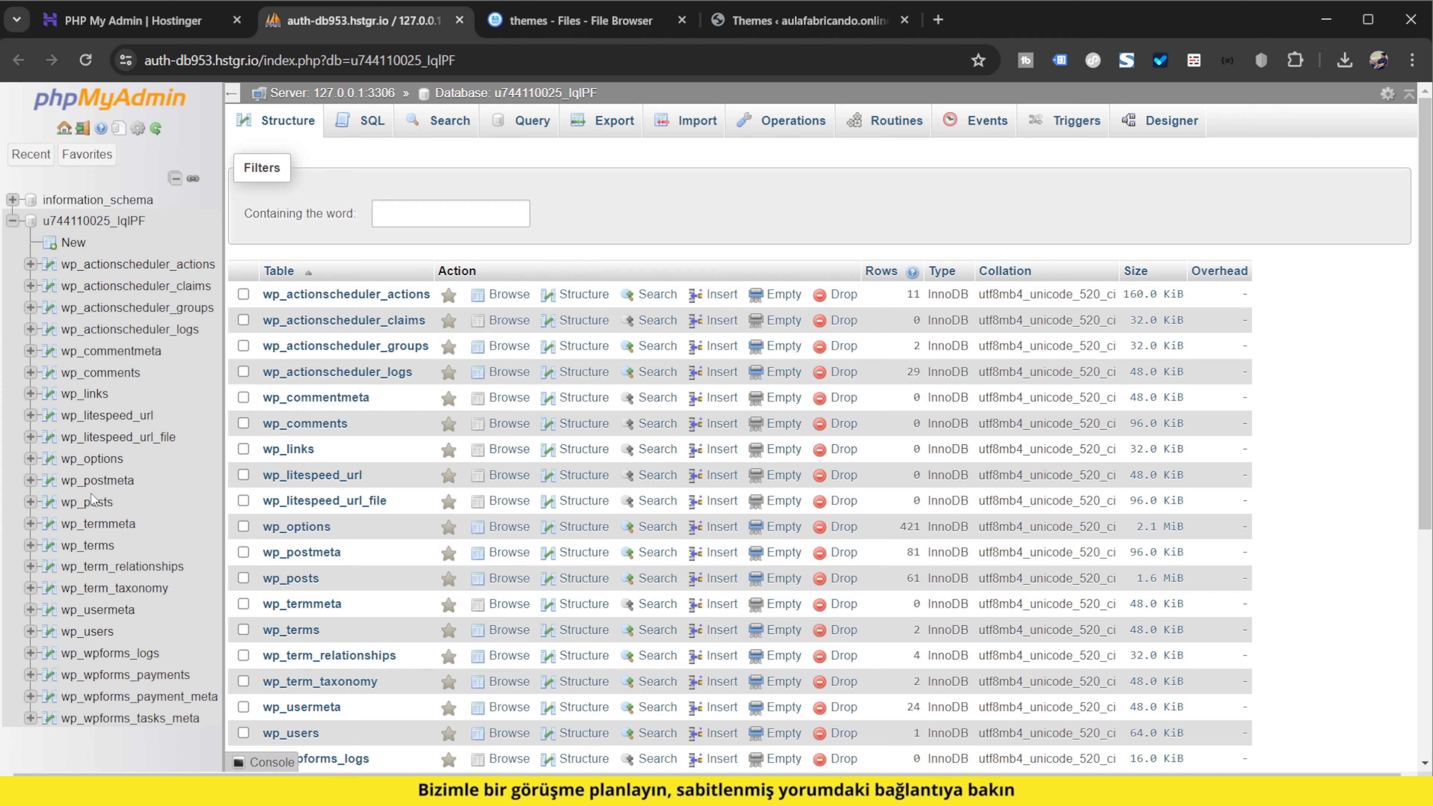
Browse the wp_options table to page 2 and locate the template and stylesheet options that define the active theme.
left_click(110, 452)
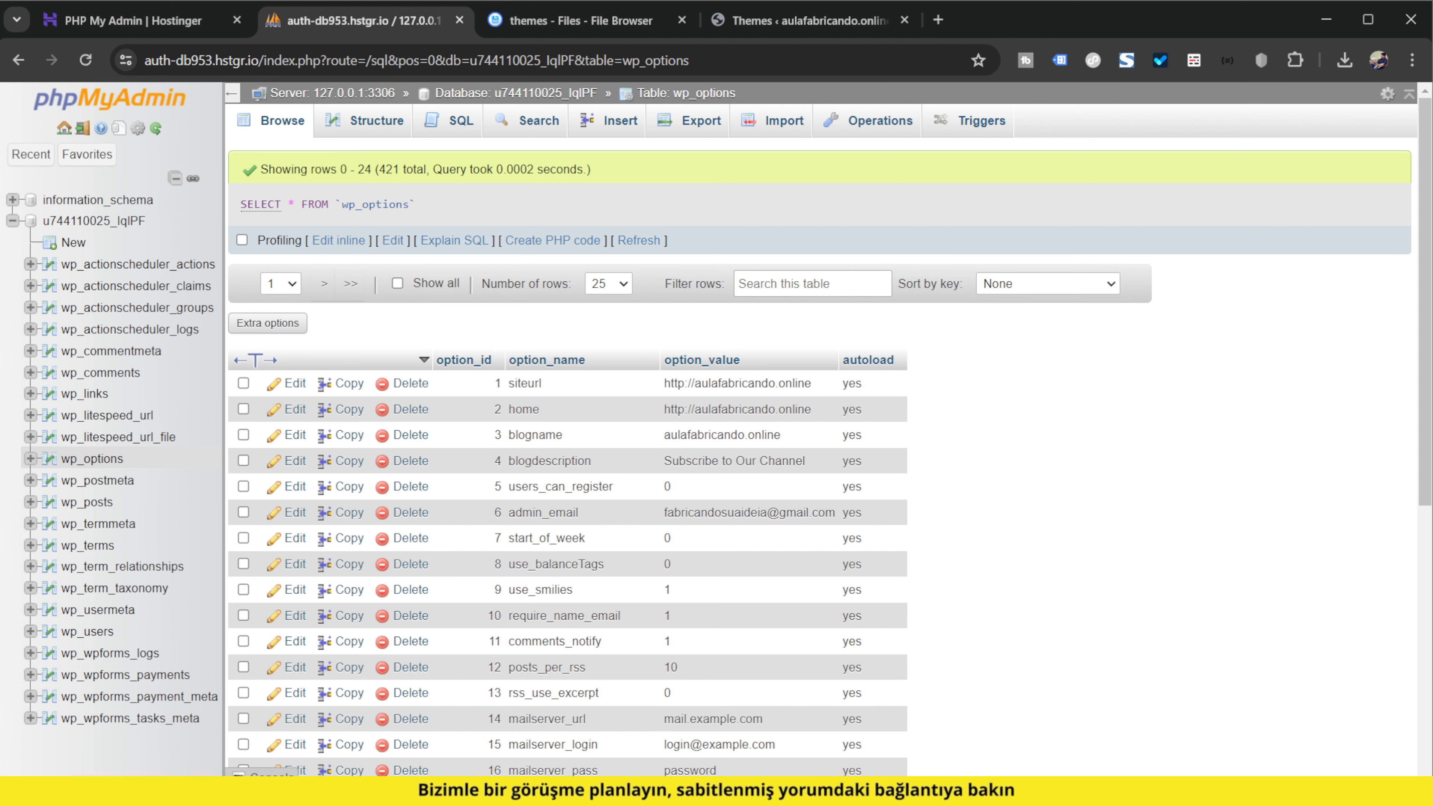
scroll(548, 316, "down", 5)
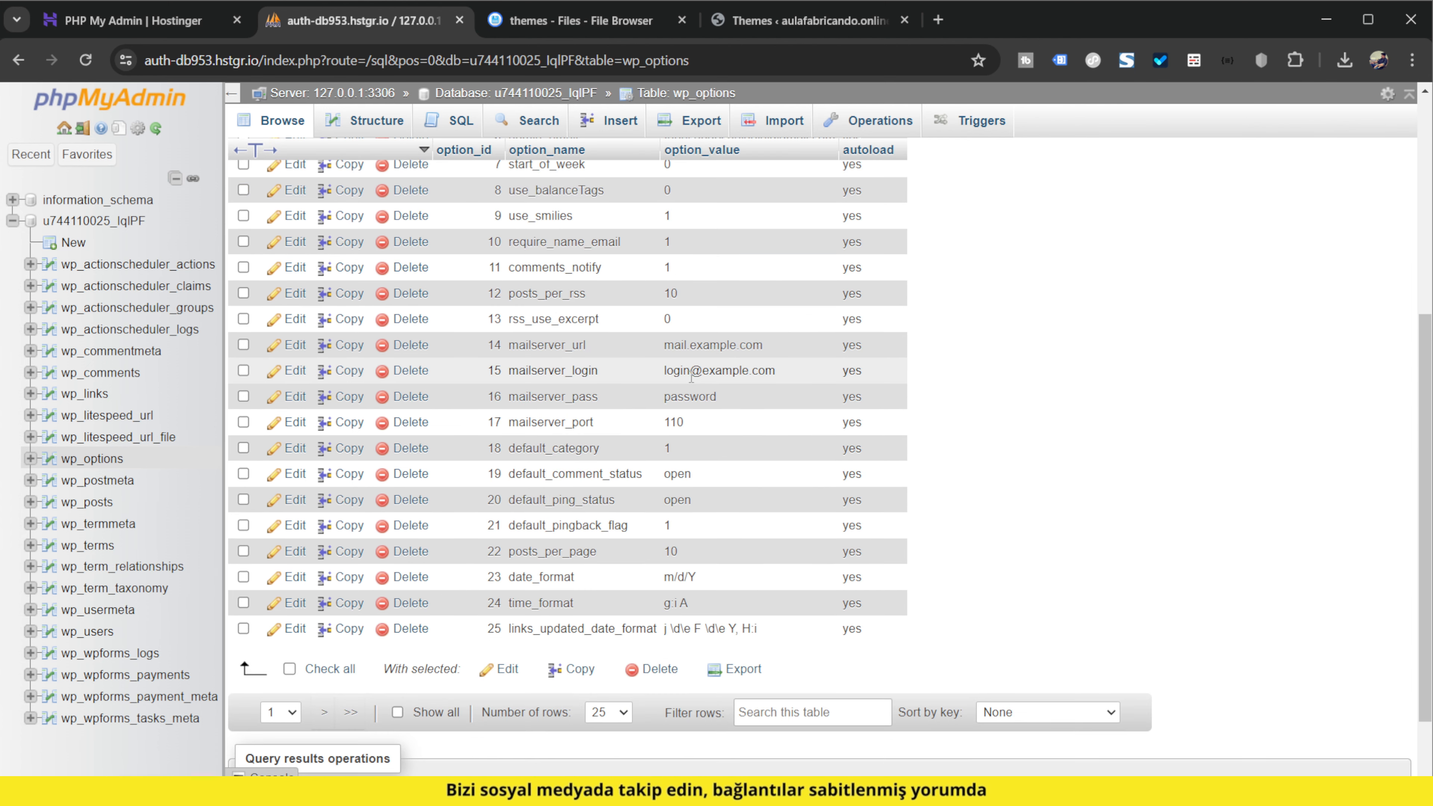
scroll(514, 579, "up", 5)
left_click(281, 280)
left_click(281, 336)
left_click(326, 283)
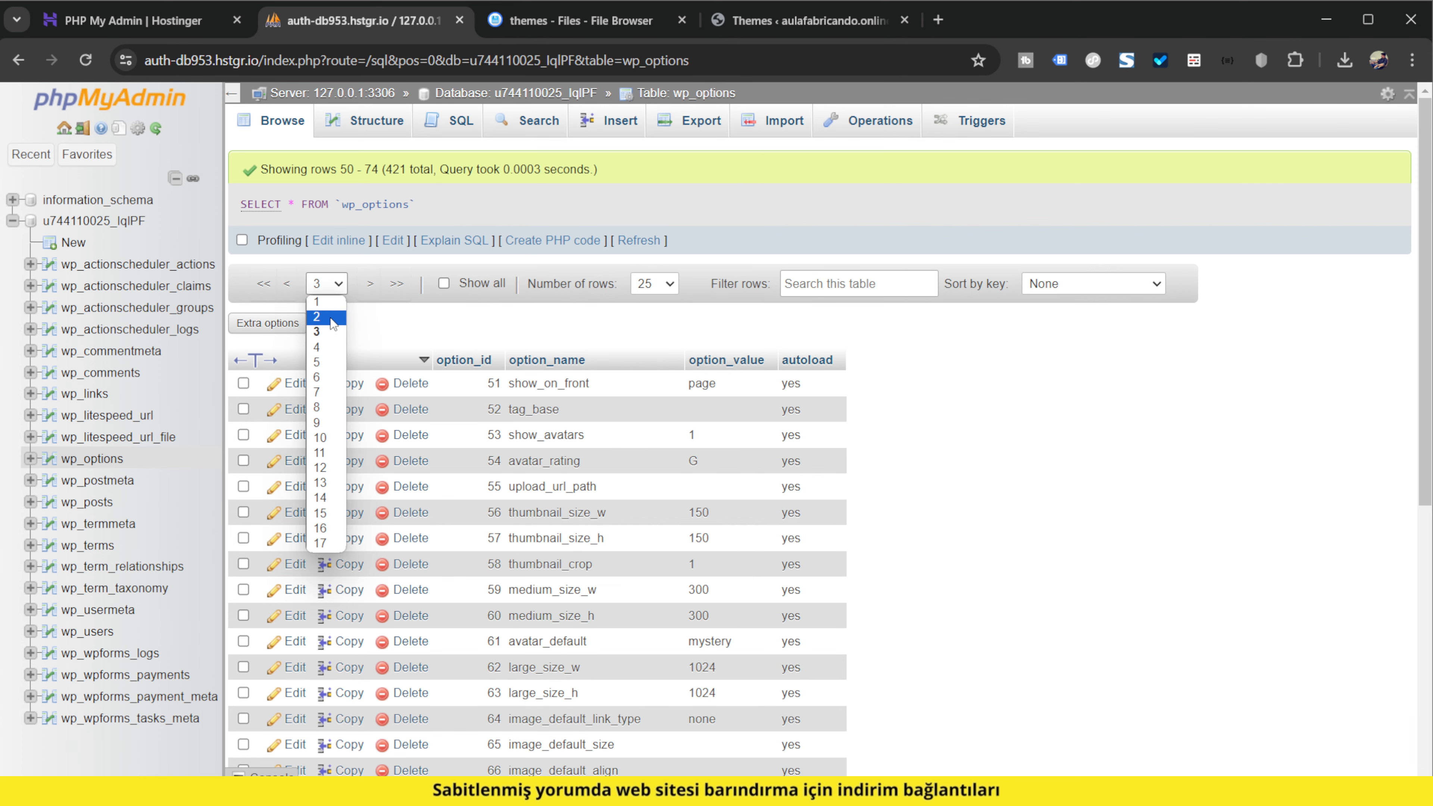
left_click(330, 327)
scroll(640, 525, "down", 5)
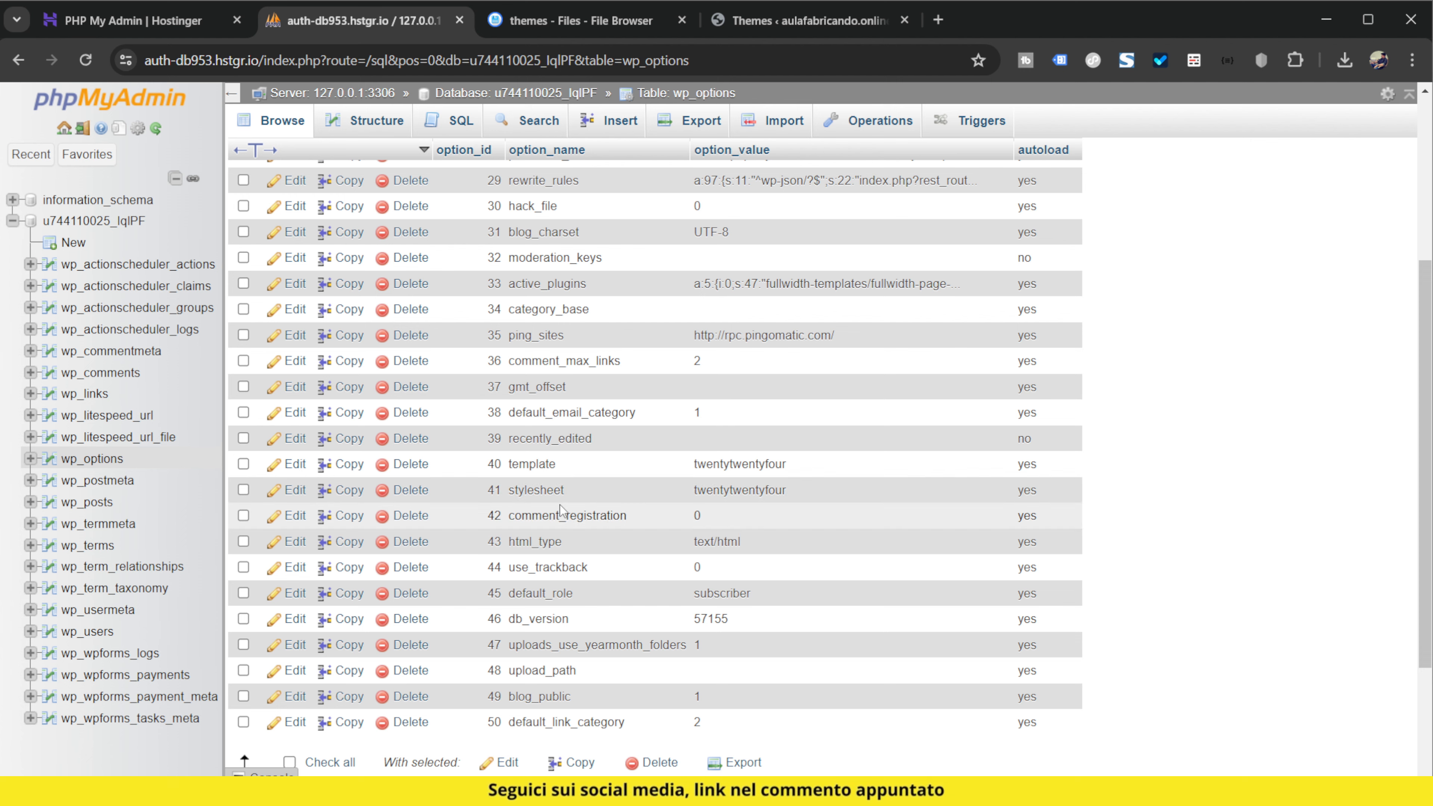
key("ctrl+plus")
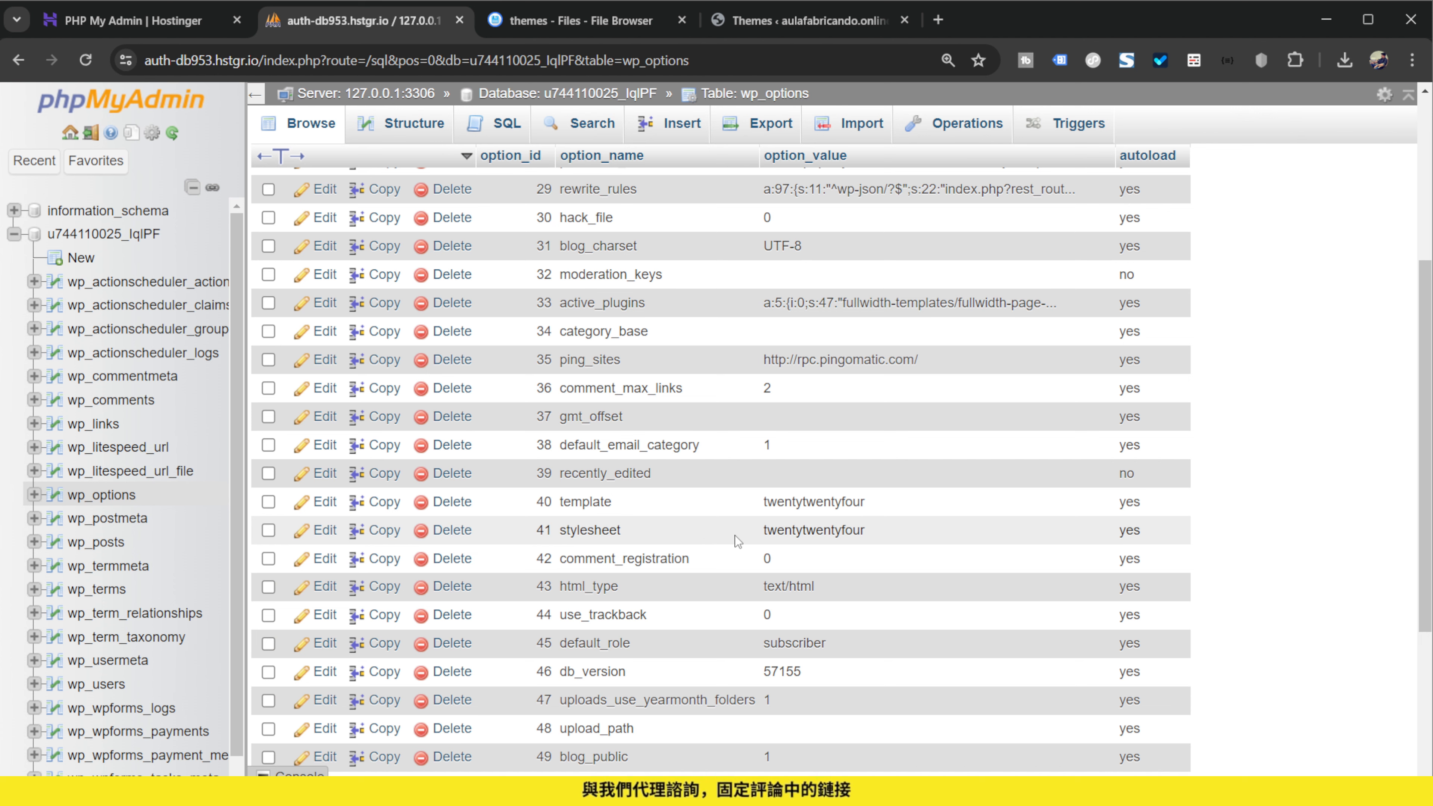
double_click(769, 499)
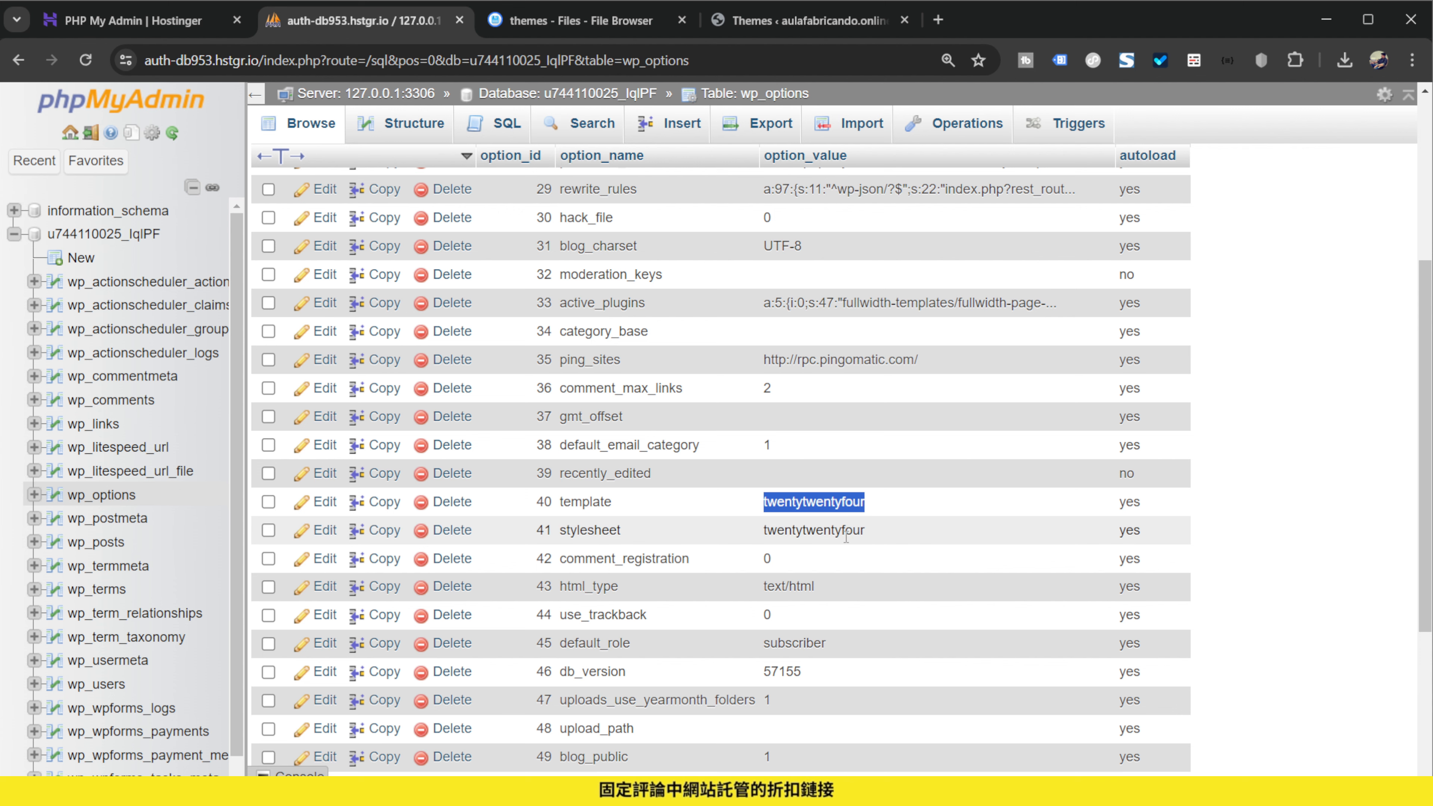
Copy the exact name of the twentytwentythree theme folder from the file manager without renaming the folder.
left_click(570, 20)
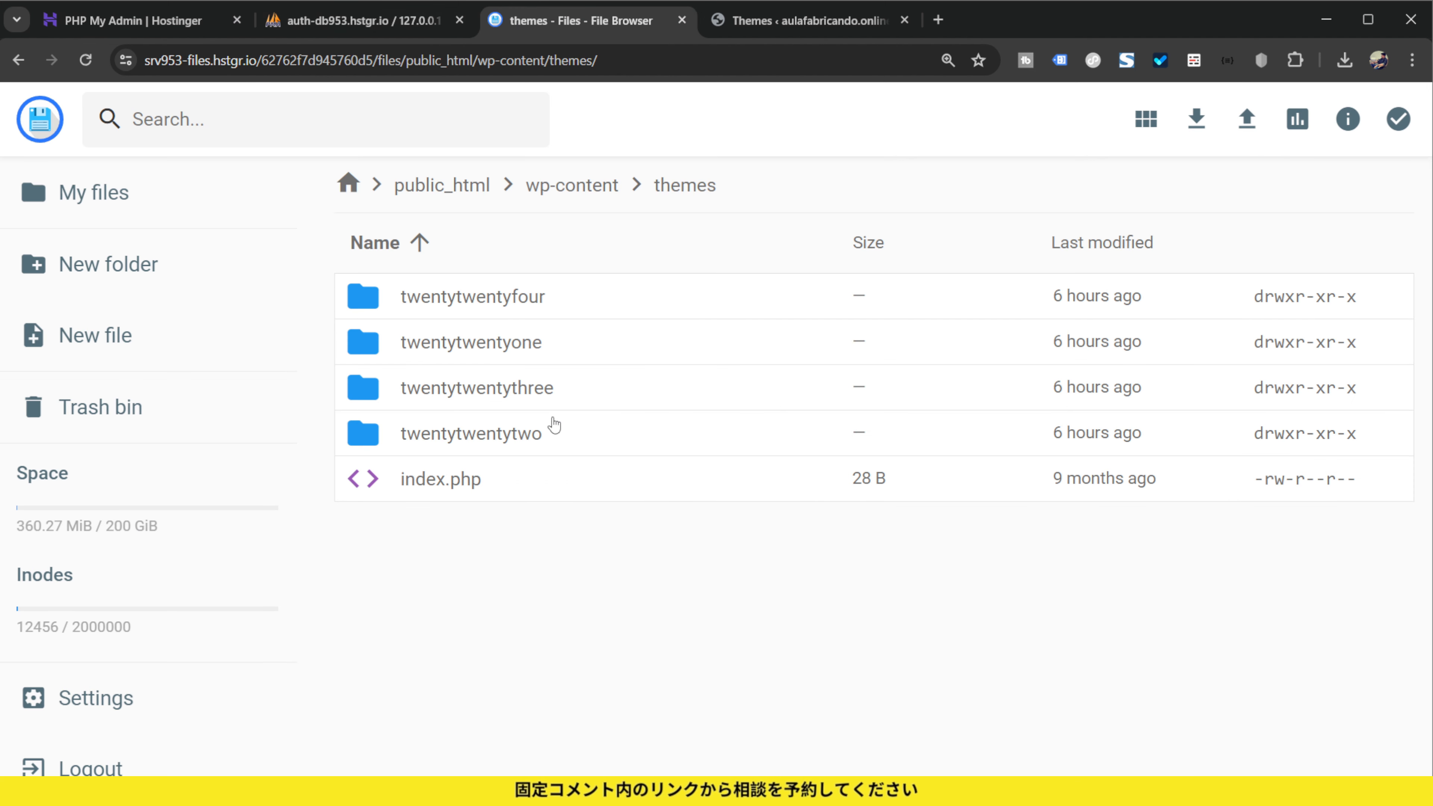
left_click(551, 399)
left_click(550, 398)
right_click(546, 390)
left_click(650, 479)
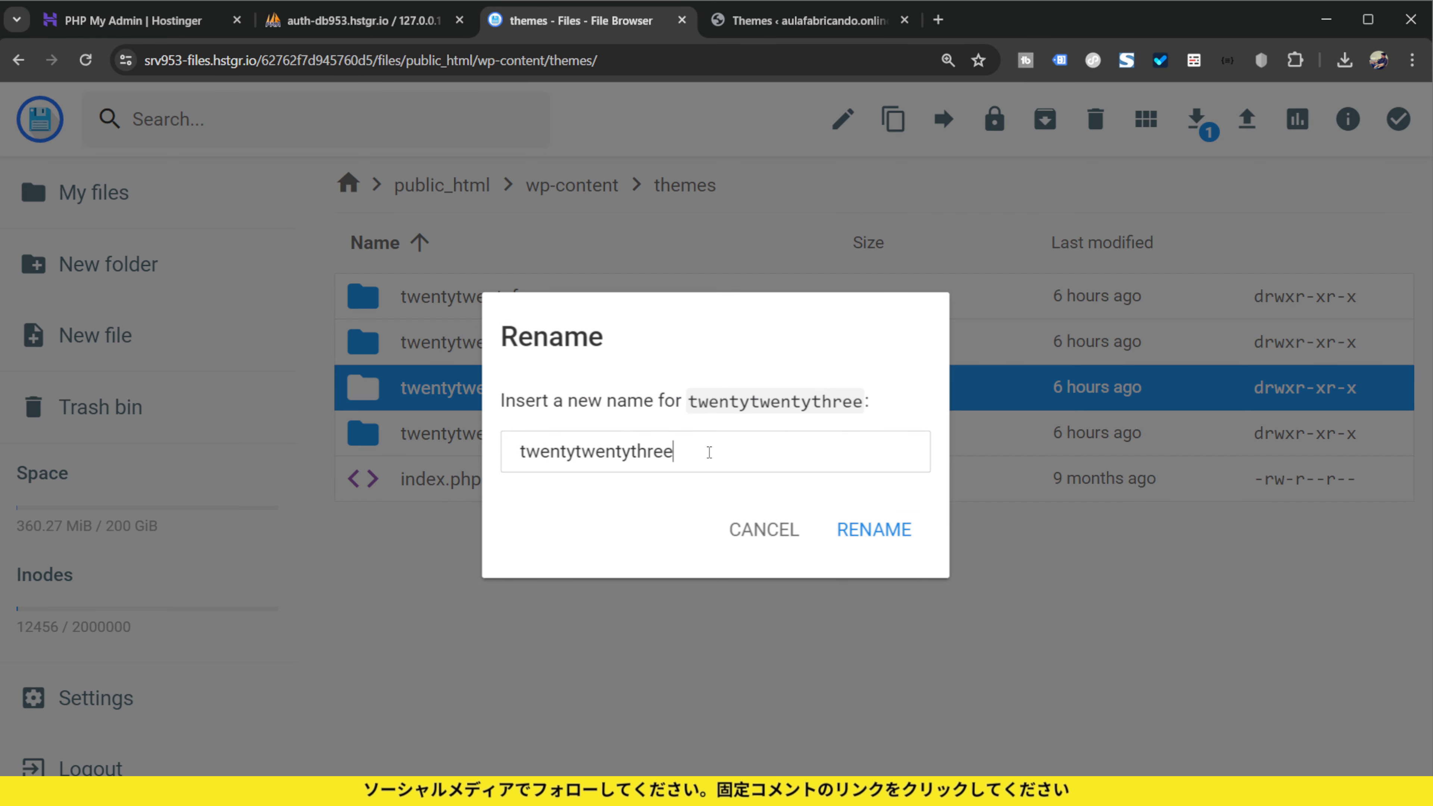
left_click_drag(708, 452, 520, 446)
key("ctrl+c")
left_click(764, 529)
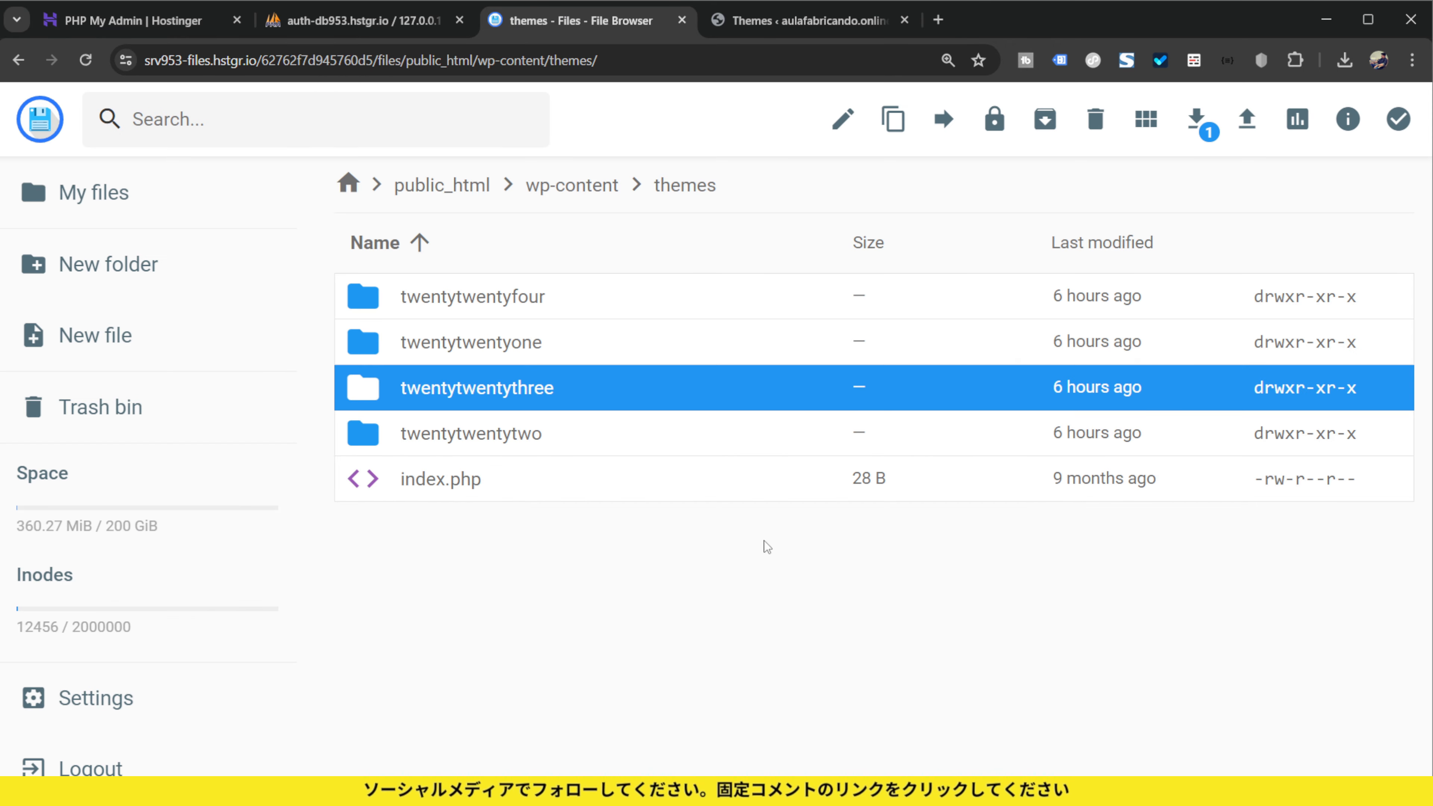
Set the values of both the template and stylesheet options in wp_options to twentytwentythree.
left_click(361, 20)
double_click(828, 502)
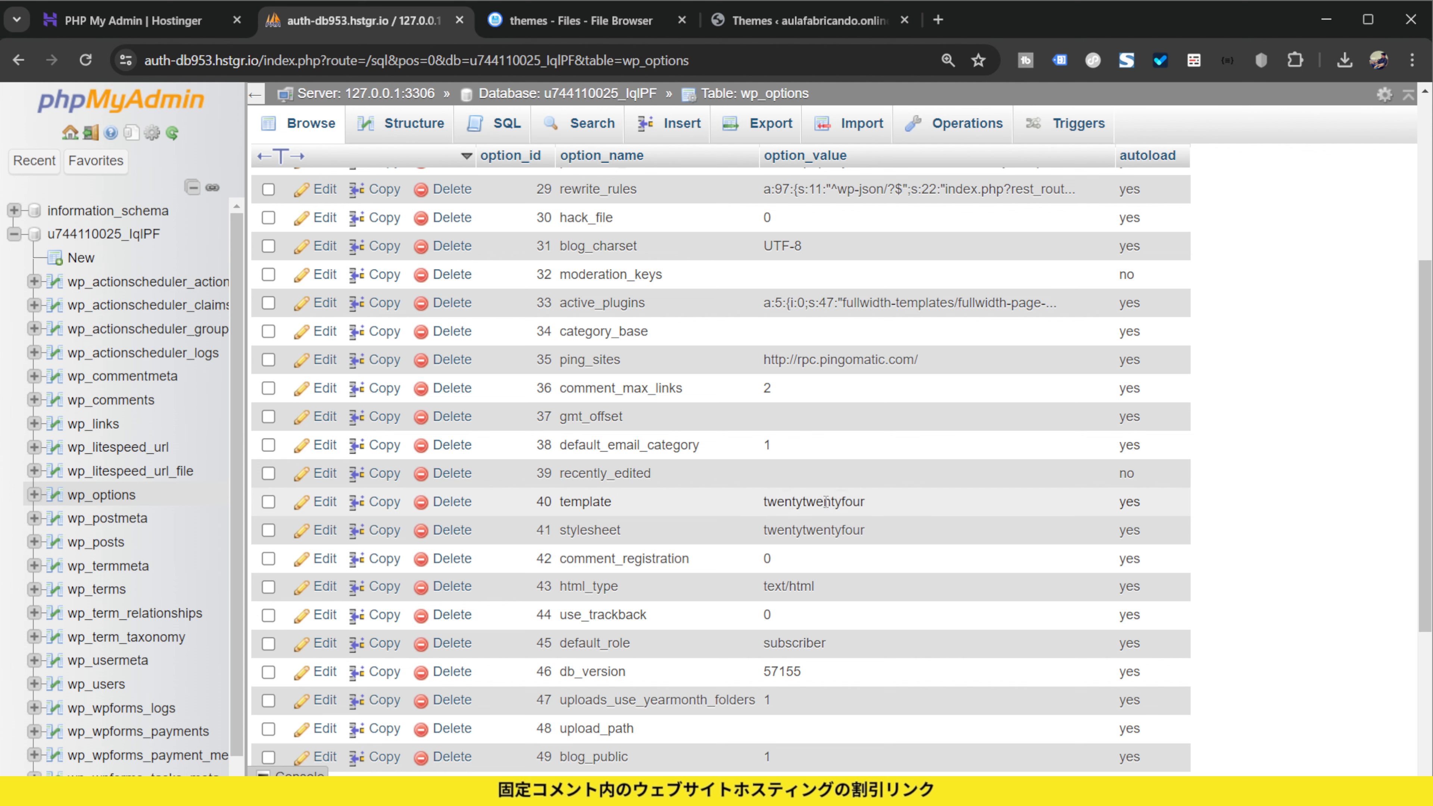
key("ctrl+a")
key("ctrl+v")
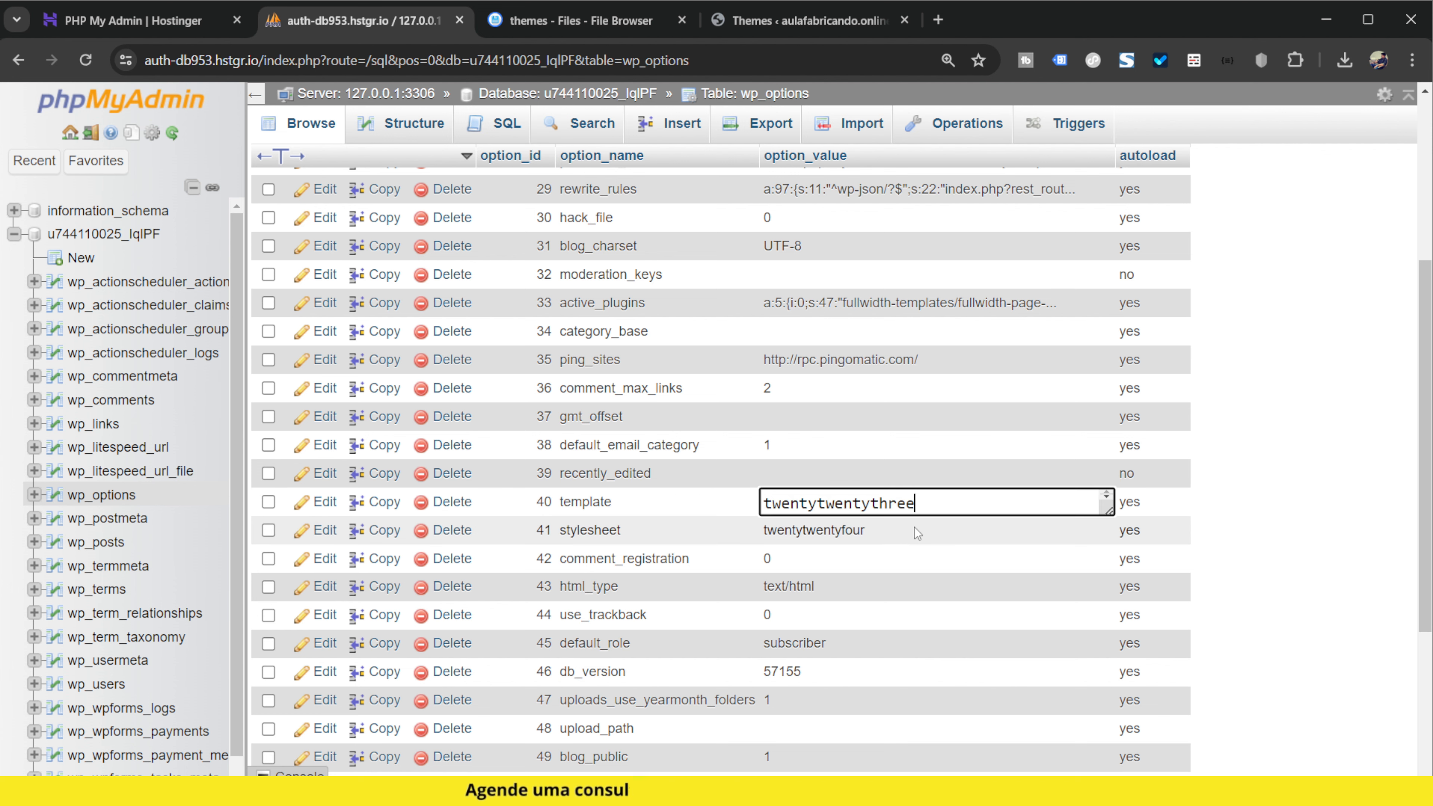
left_click(874, 537)
double_click(858, 533)
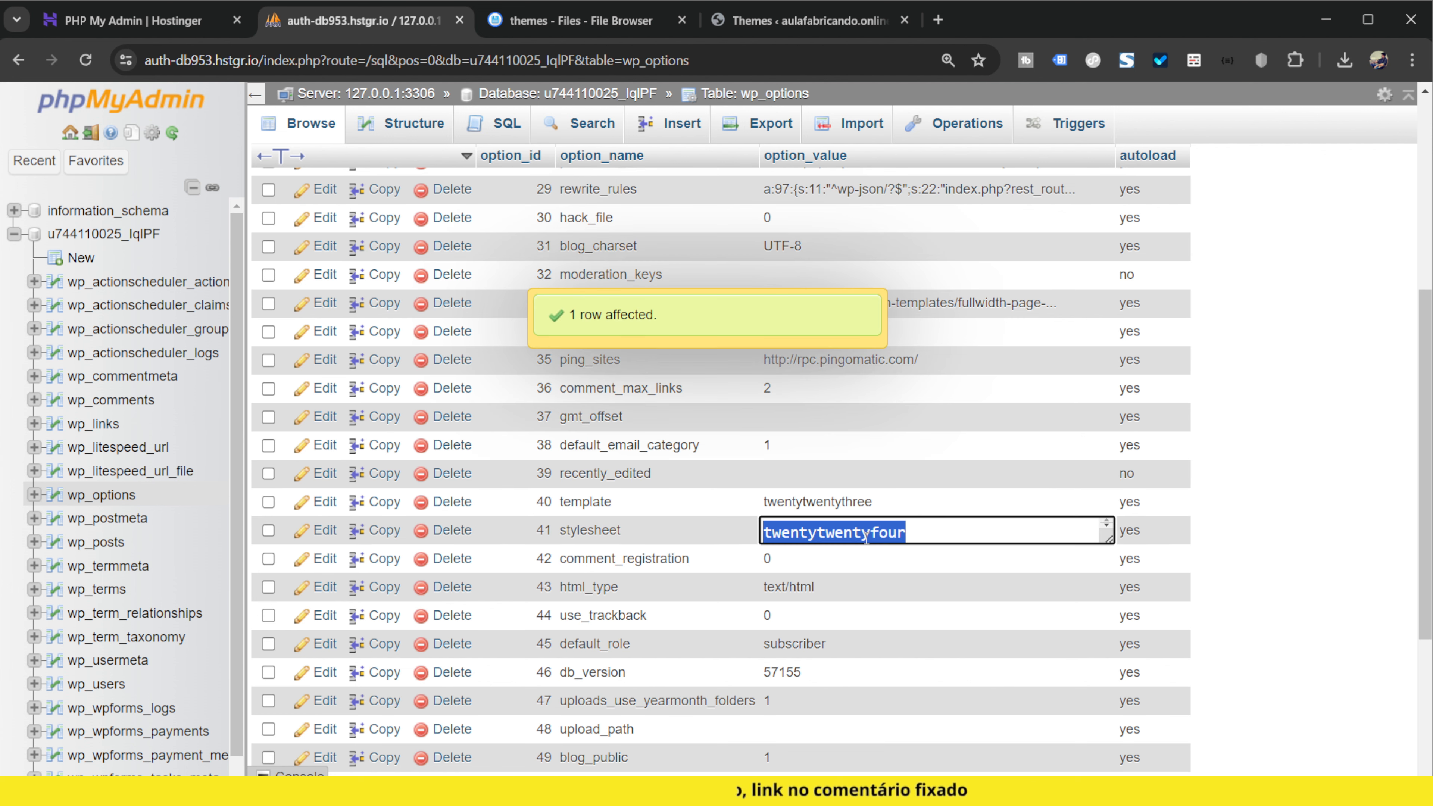
key("ctrl+v")
left_click(1273, 539)
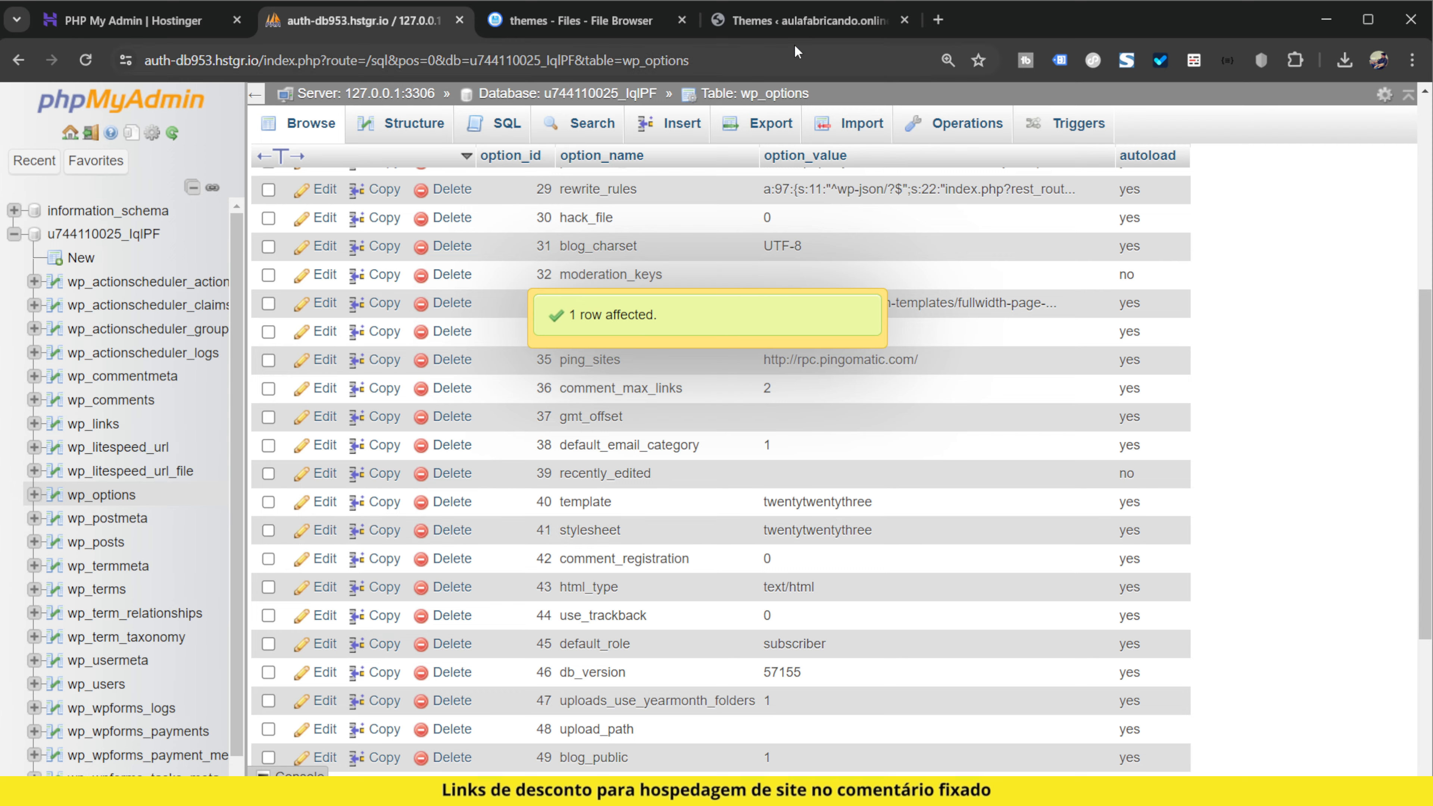
Reload the WordPress themes page to check which theme is active.
left_click(790, 22)
key("ctrl+minus")
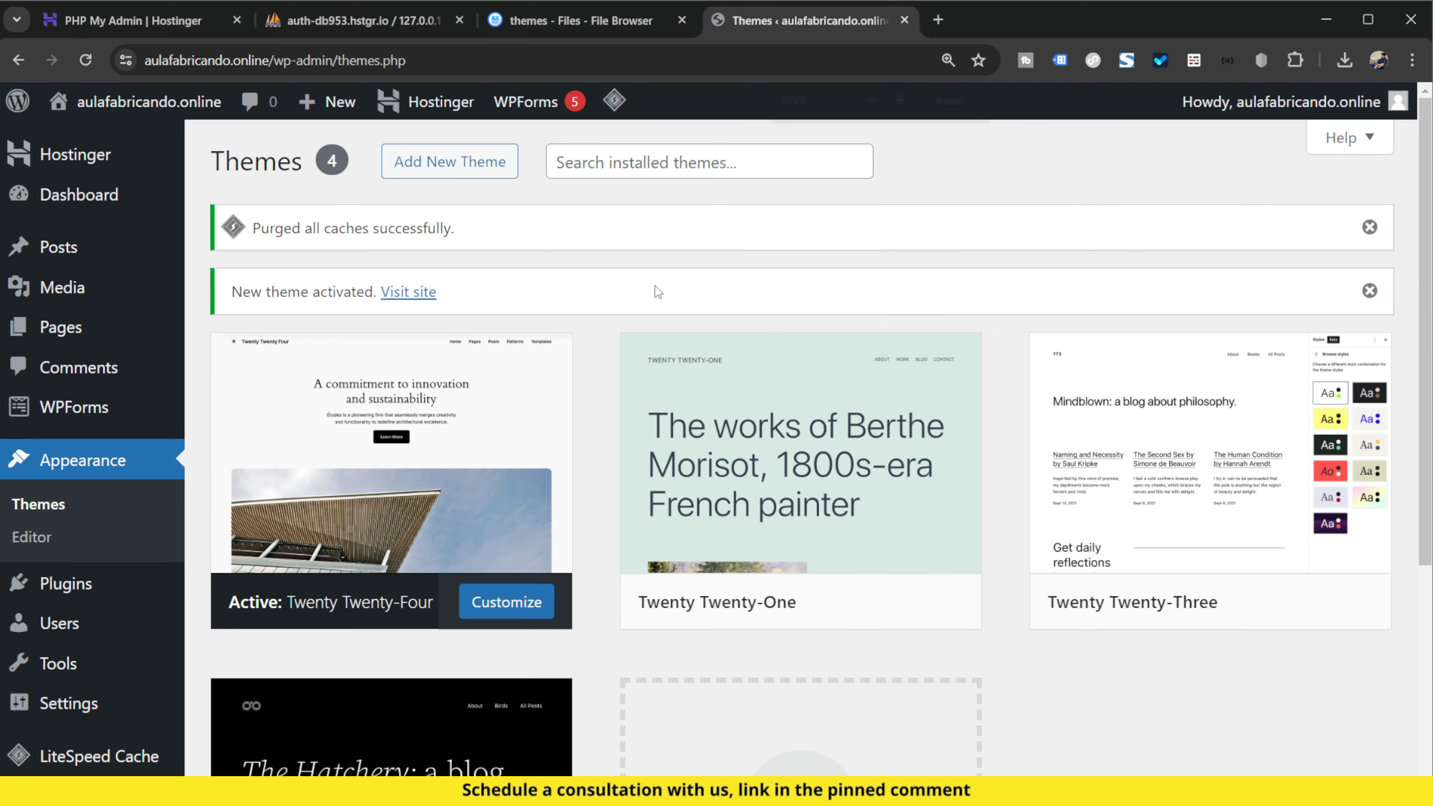
key("F5")
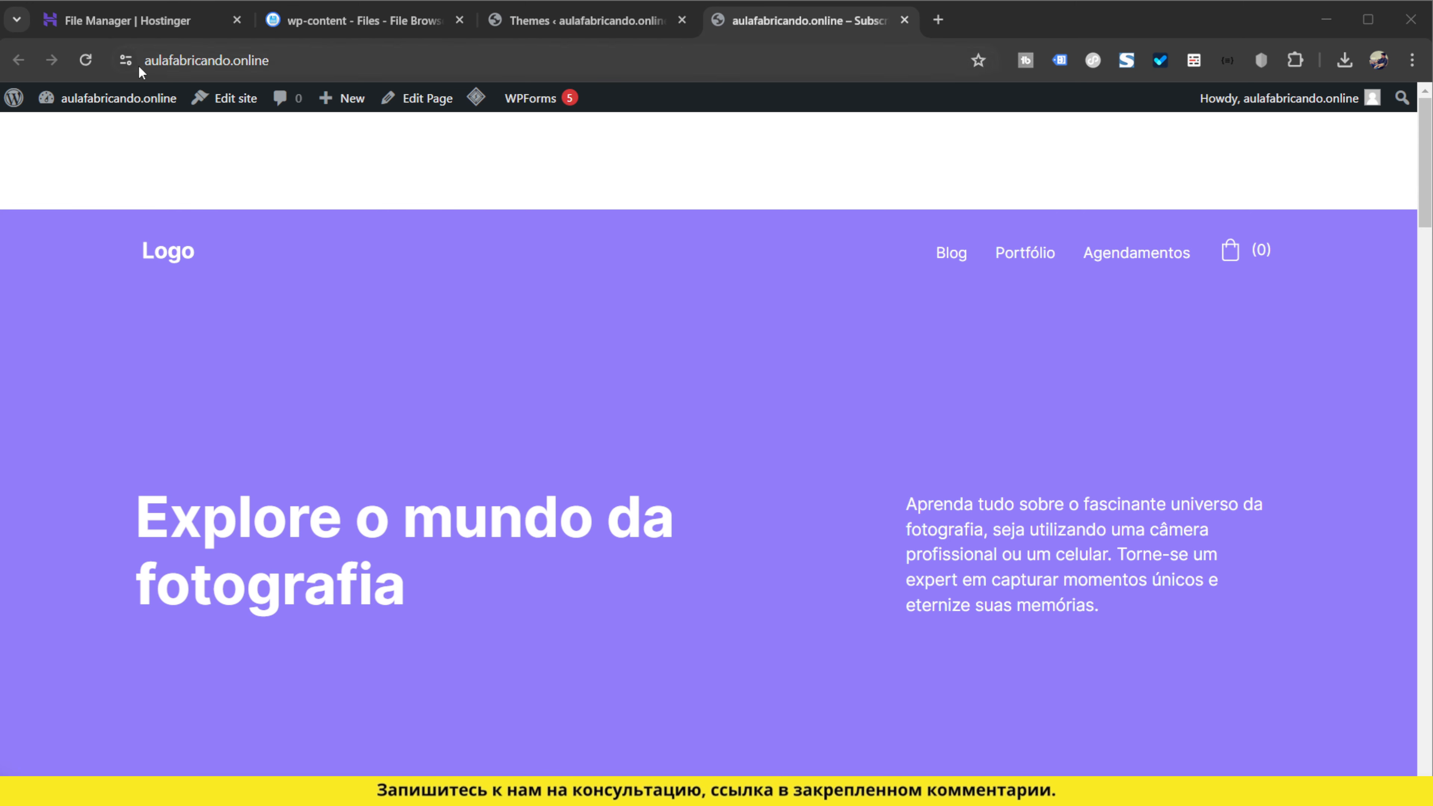
Delete all browser data and cookies stored for aulafabricando.online and reset its site permissions.
left_click(125, 56)
left_click(126, 58)
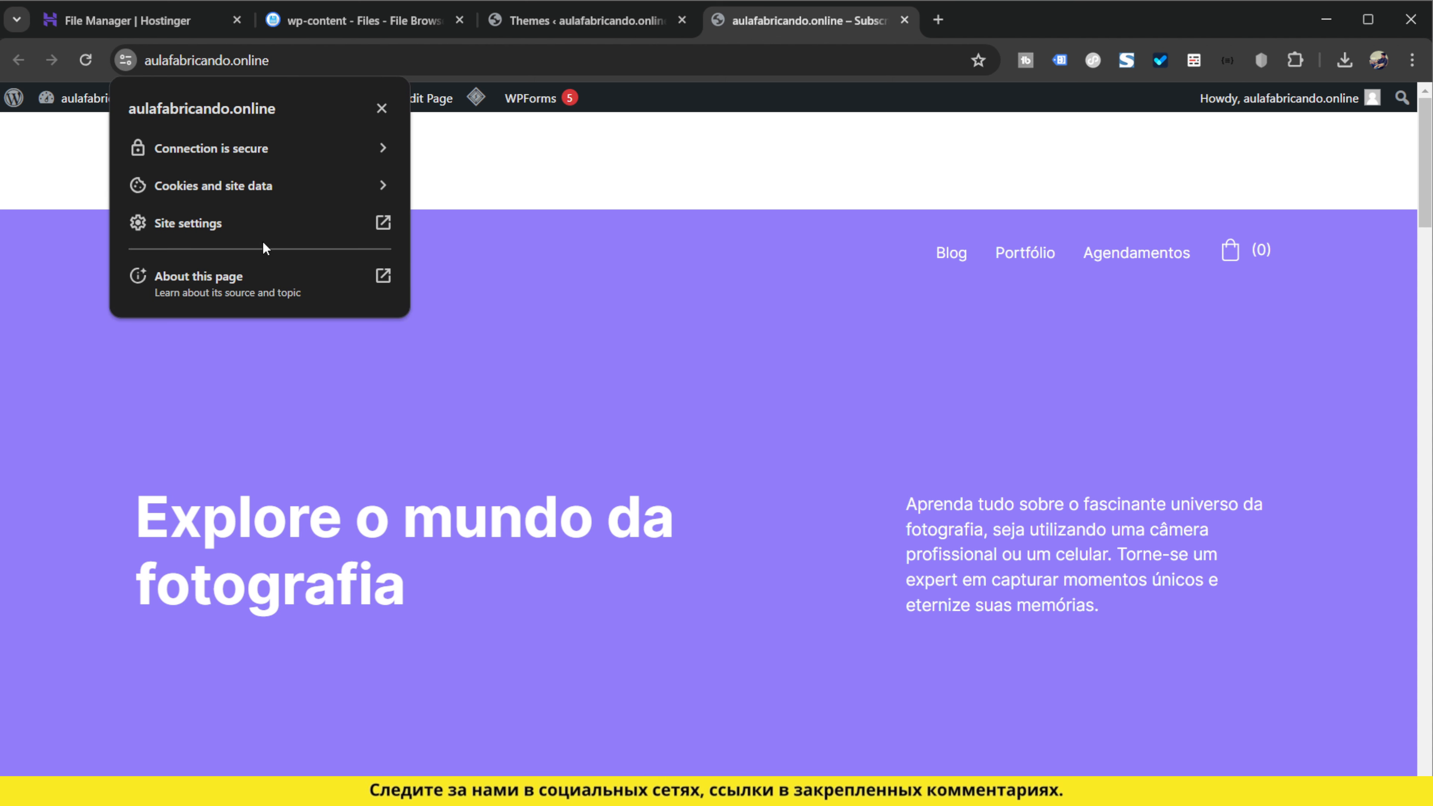
left_click(221, 229)
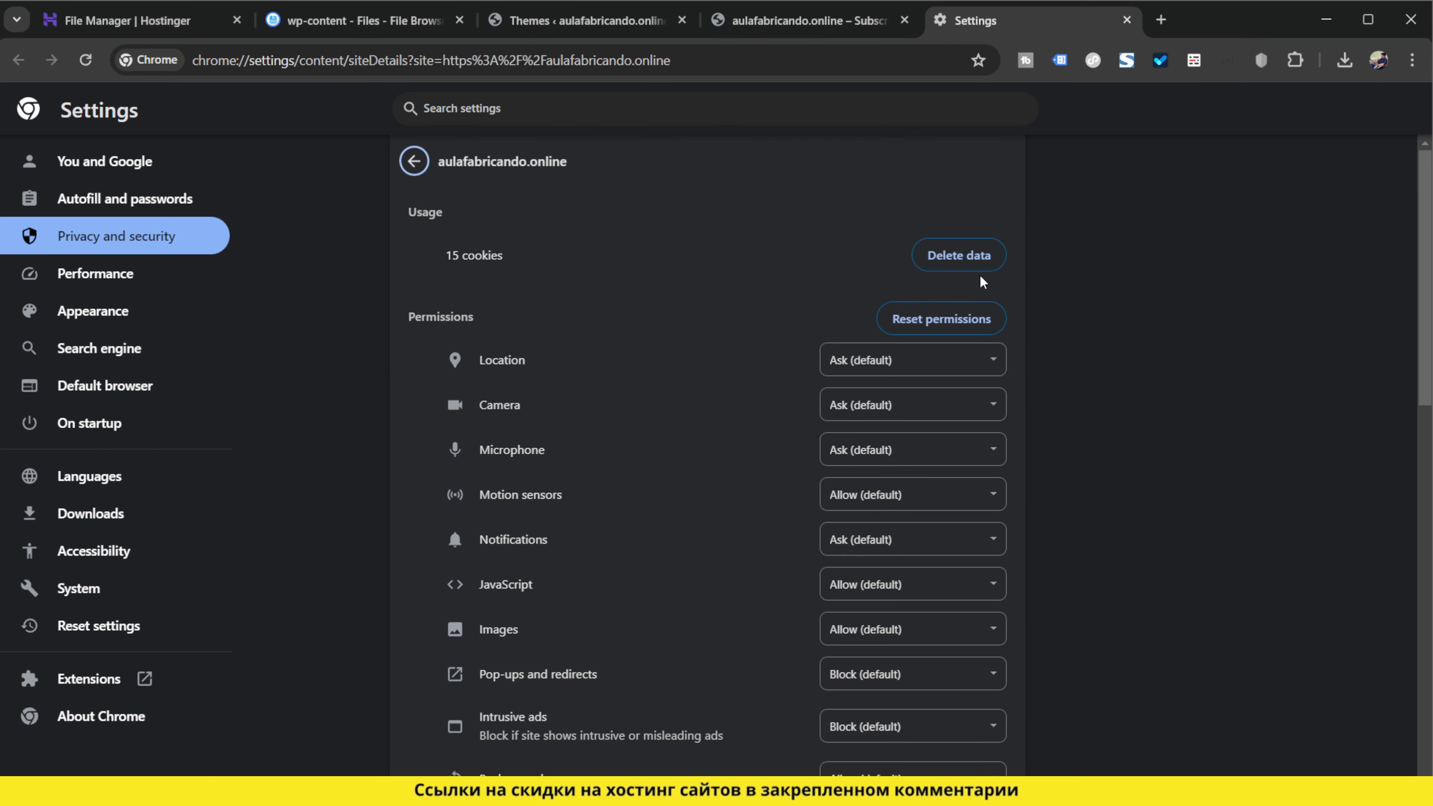
left_click(968, 262)
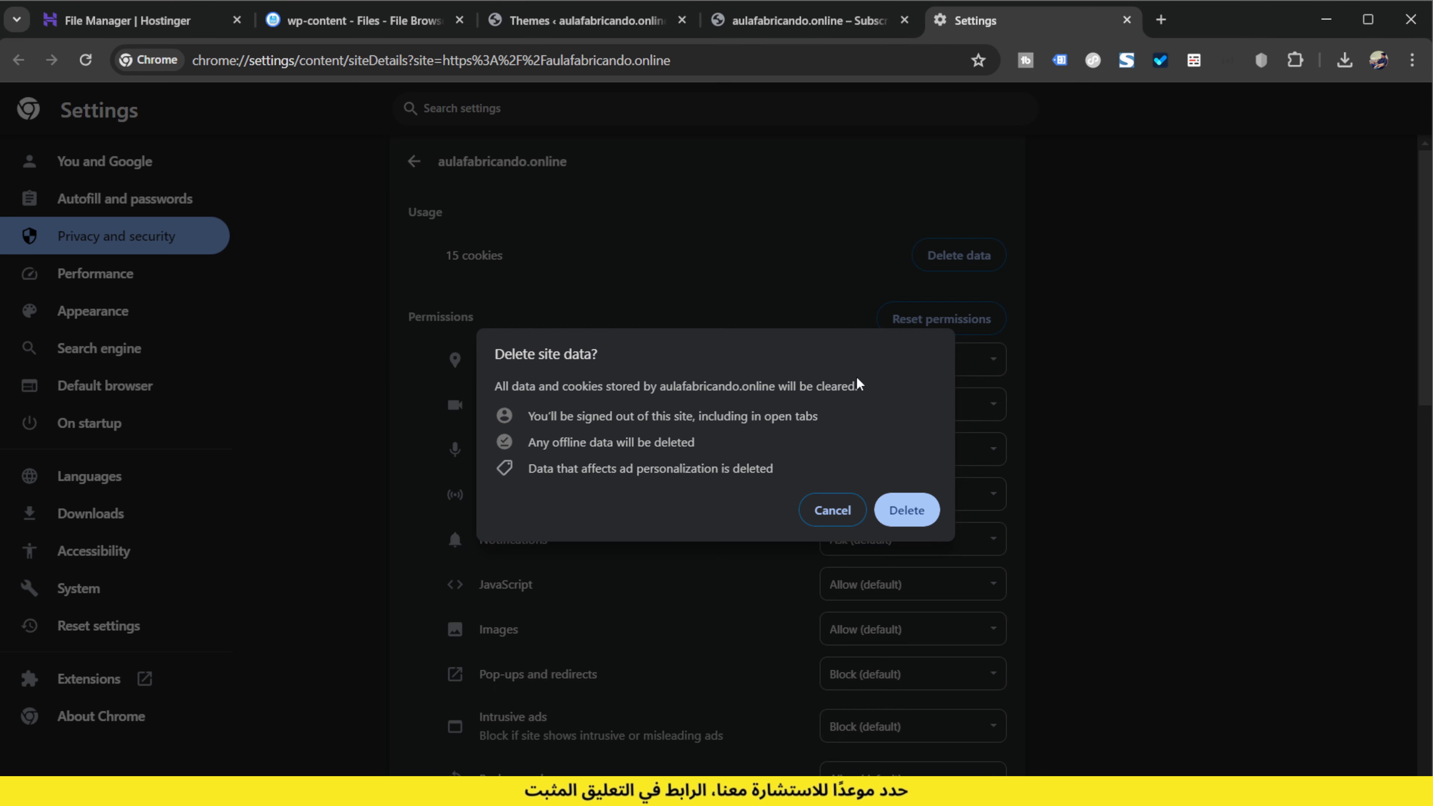
left_click(907, 509)
left_click(912, 319)
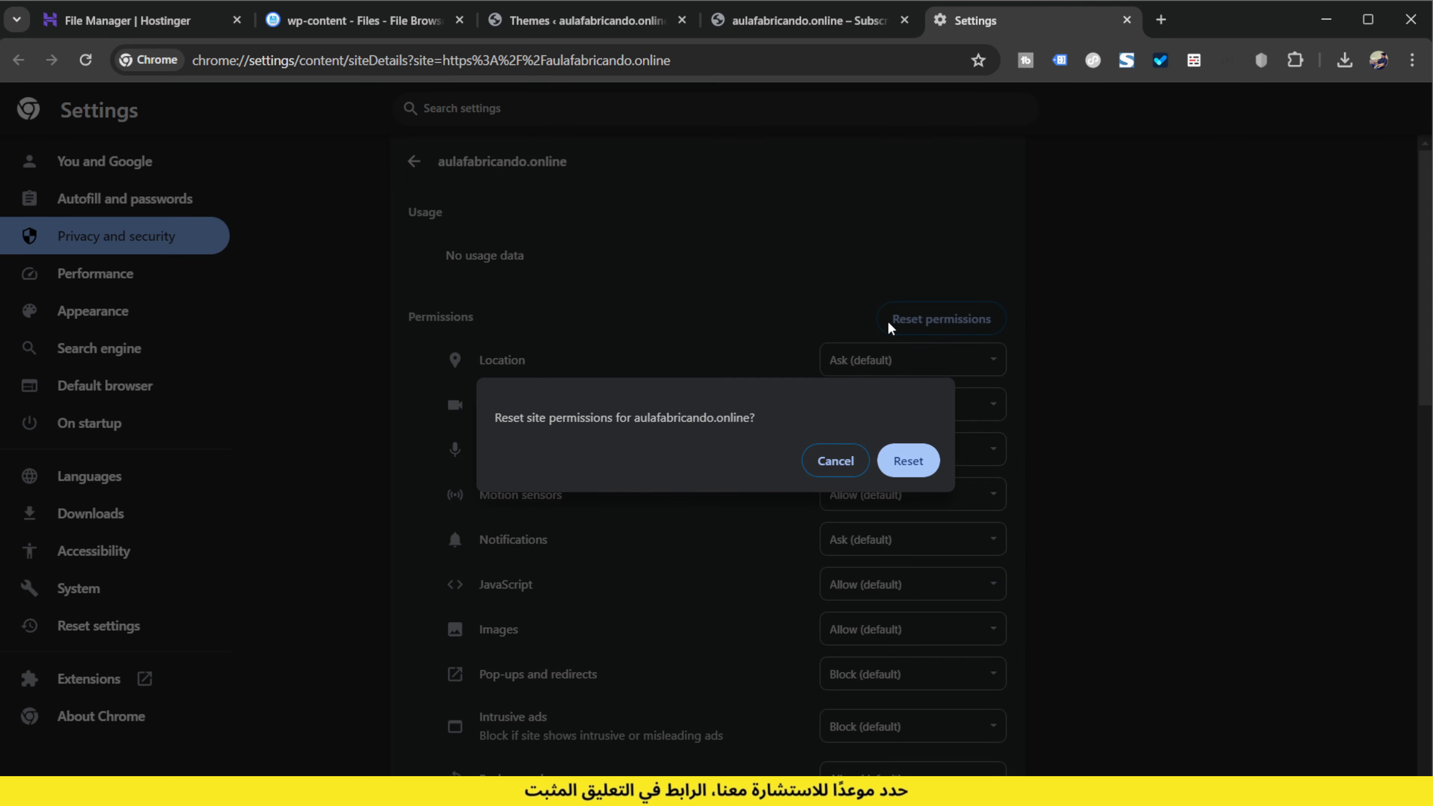
left_click(909, 461)
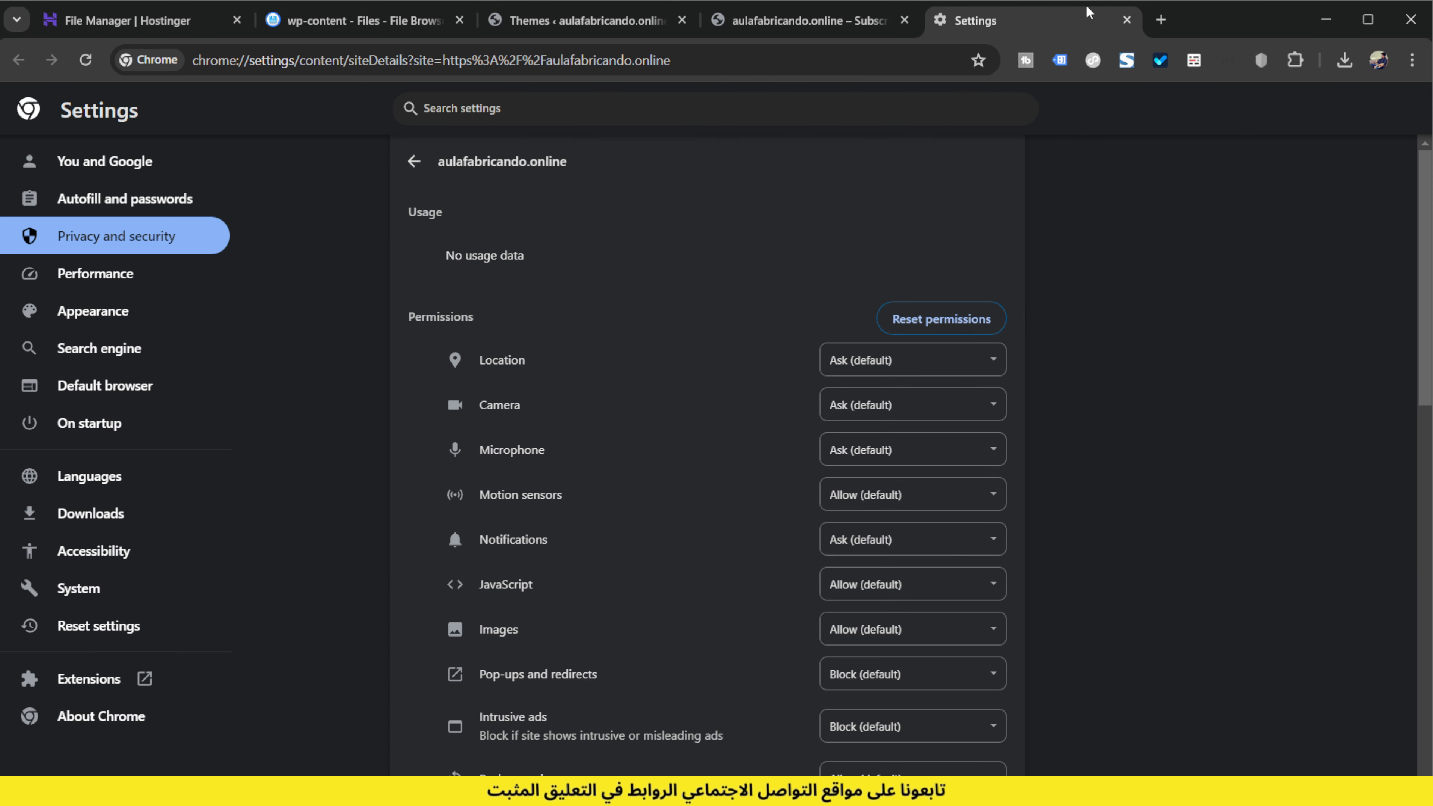
Close the browser's site settings, reload the aulafabricando.online home page and look through it from header to footer.
left_click(1127, 20)
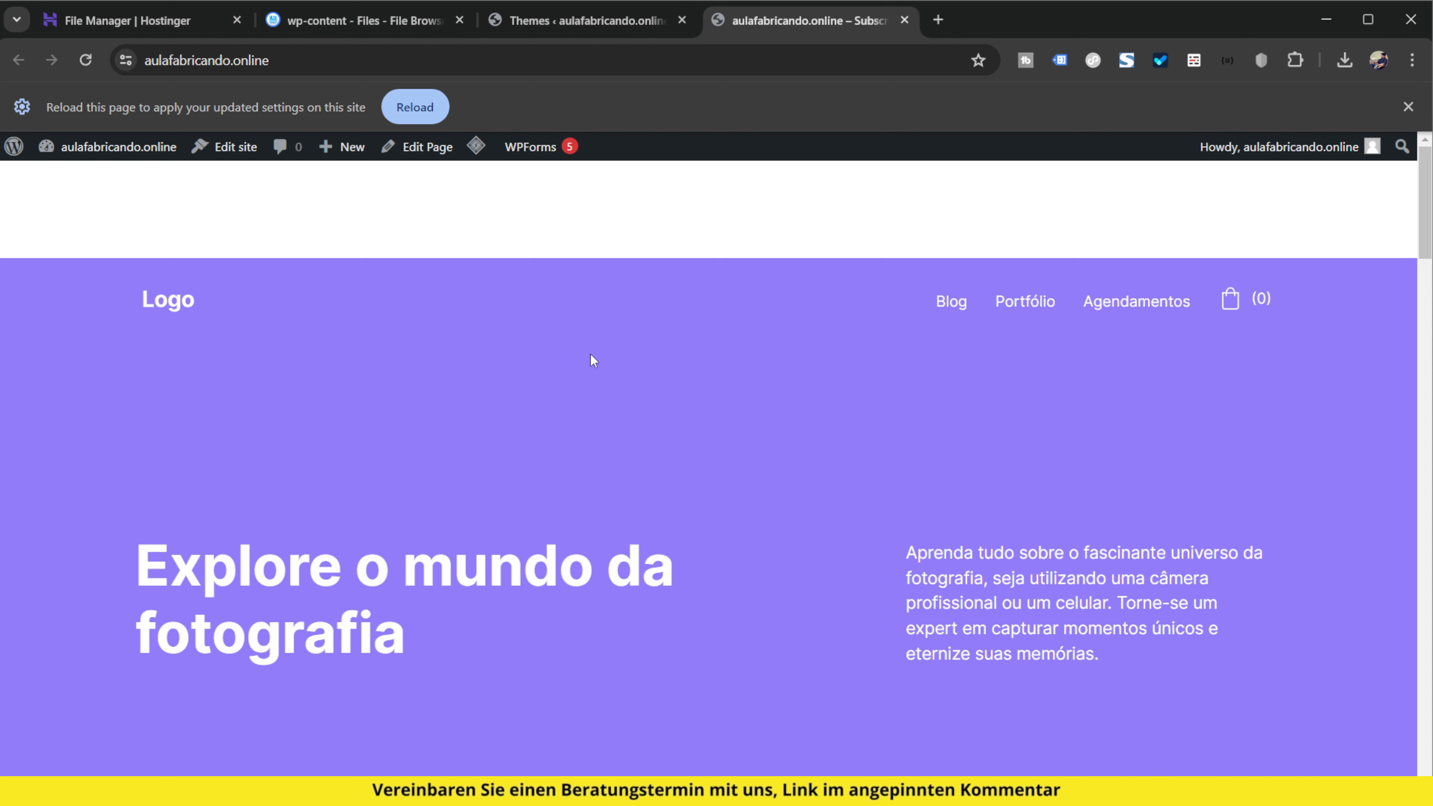
key("F5")
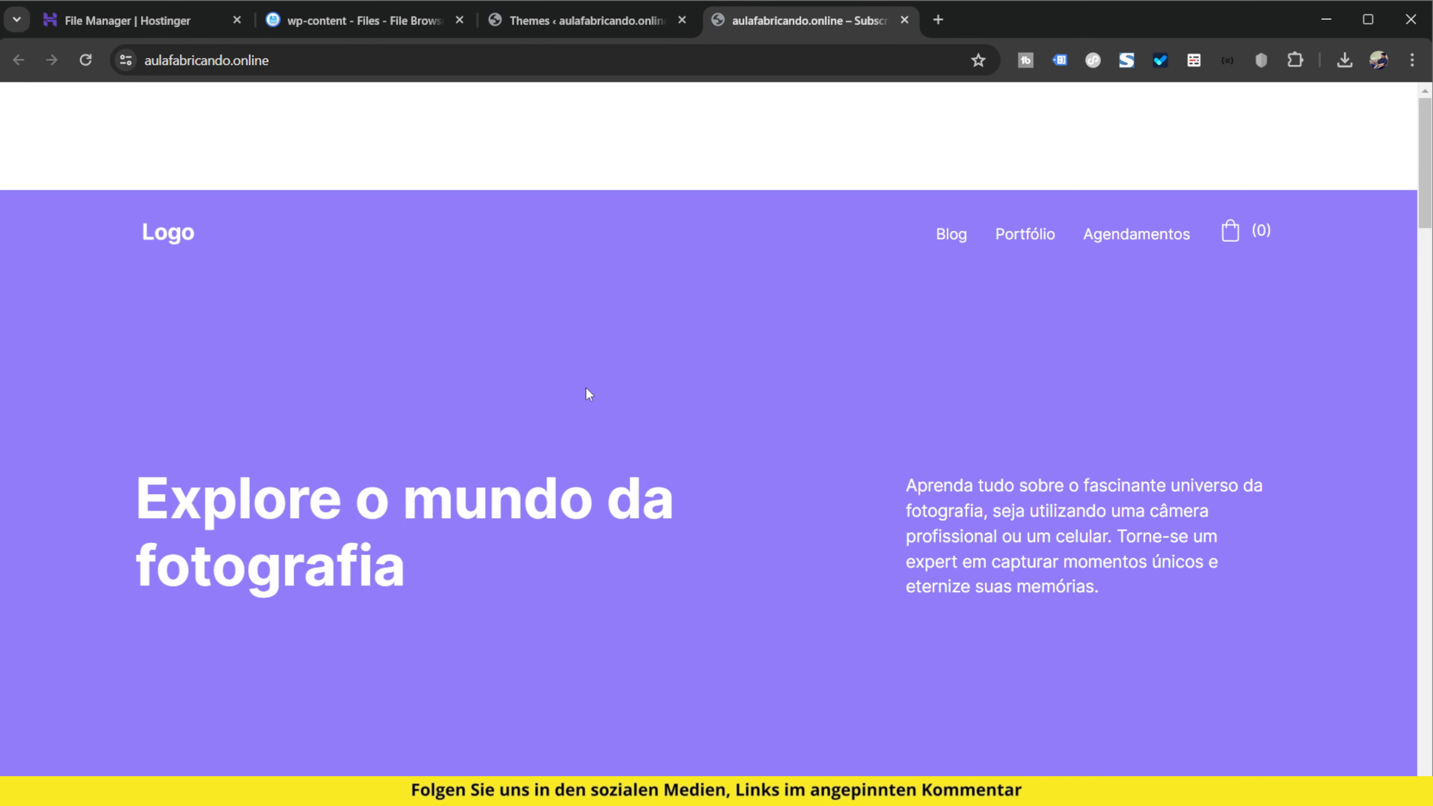
scroll(588, 372, "down", 10)
scroll(589, 402, "up", 5)
scroll(589, 406, "up", 4)
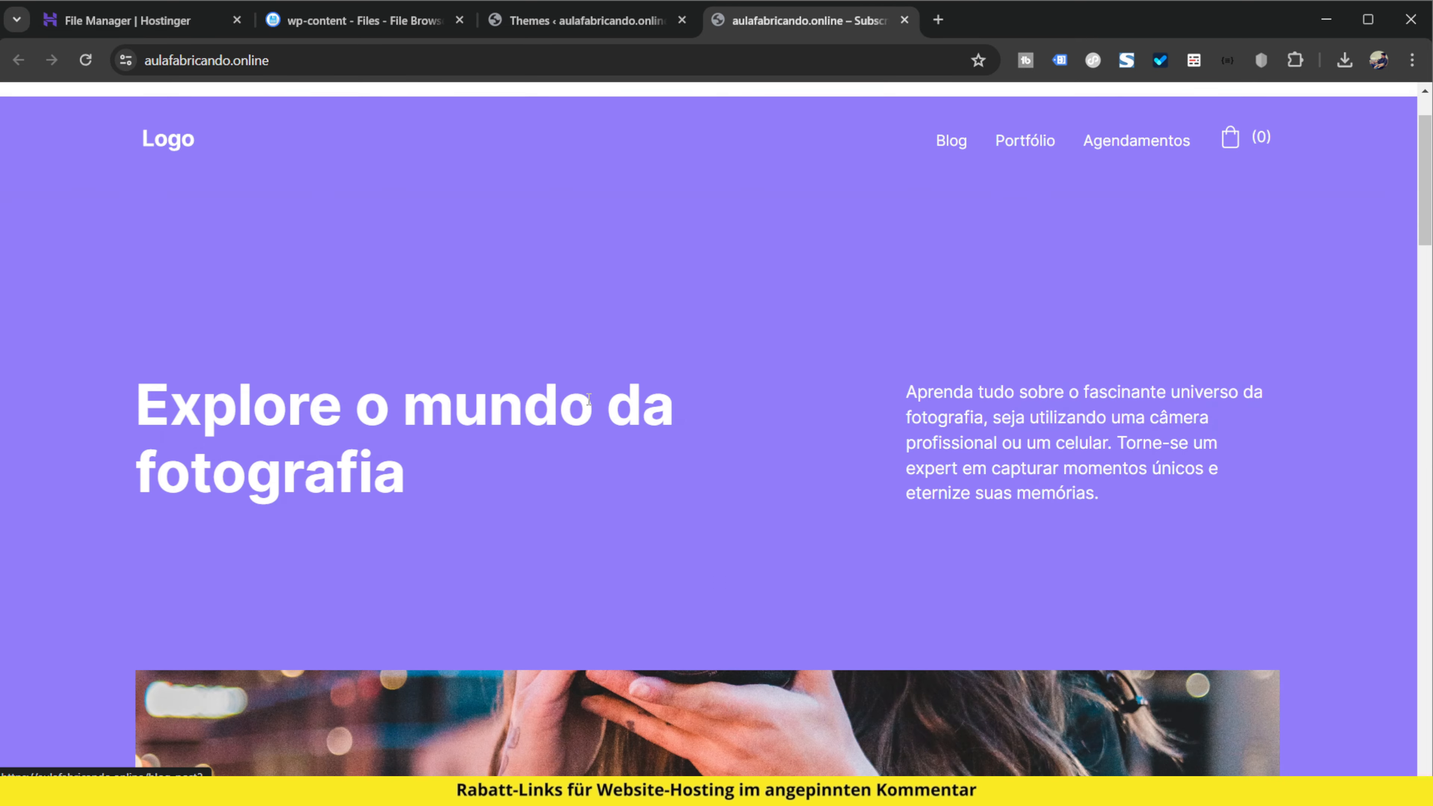
scroll(601, 403, "down", 10)
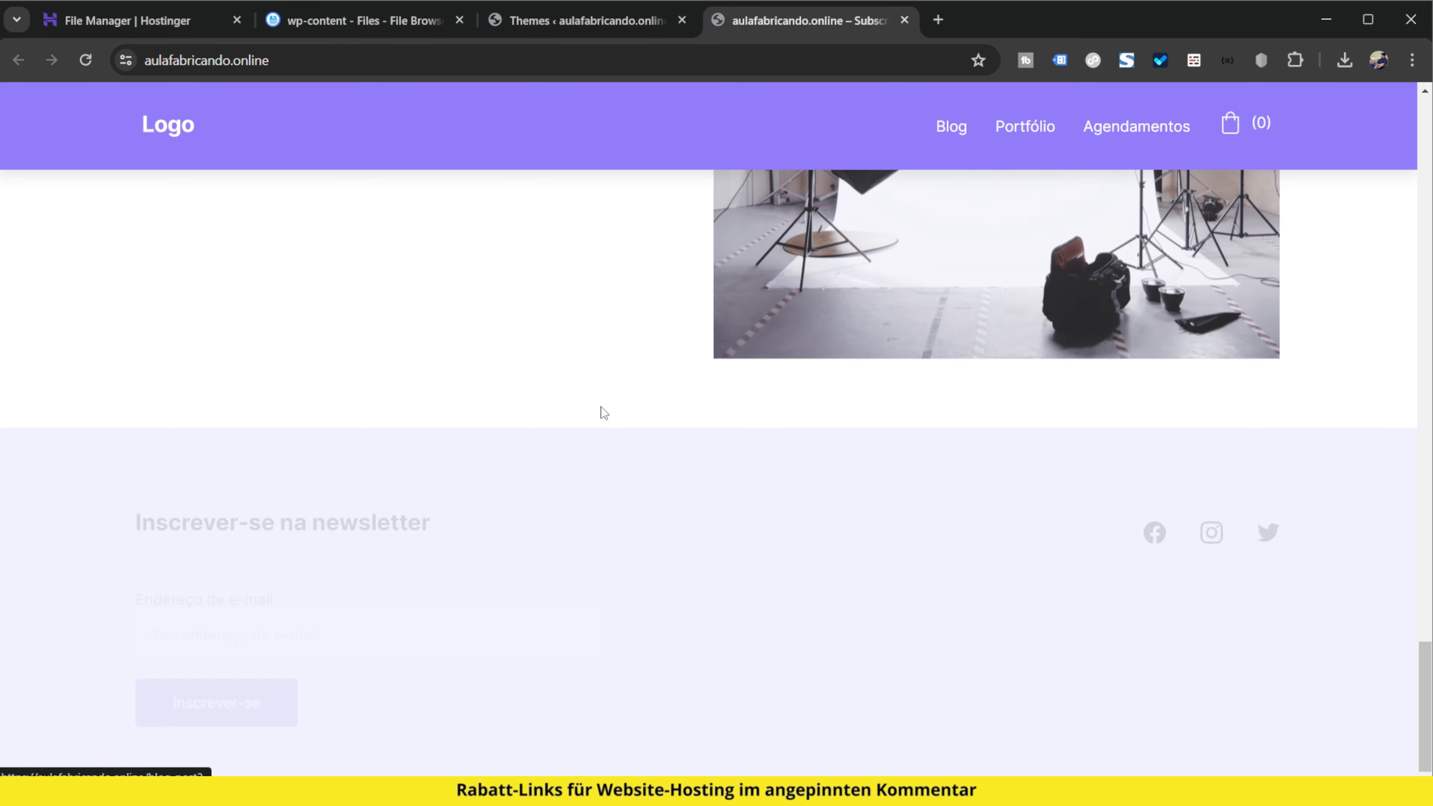
scroll(622, 436, "up", 5)
scroll(629, 480, "up", 10)
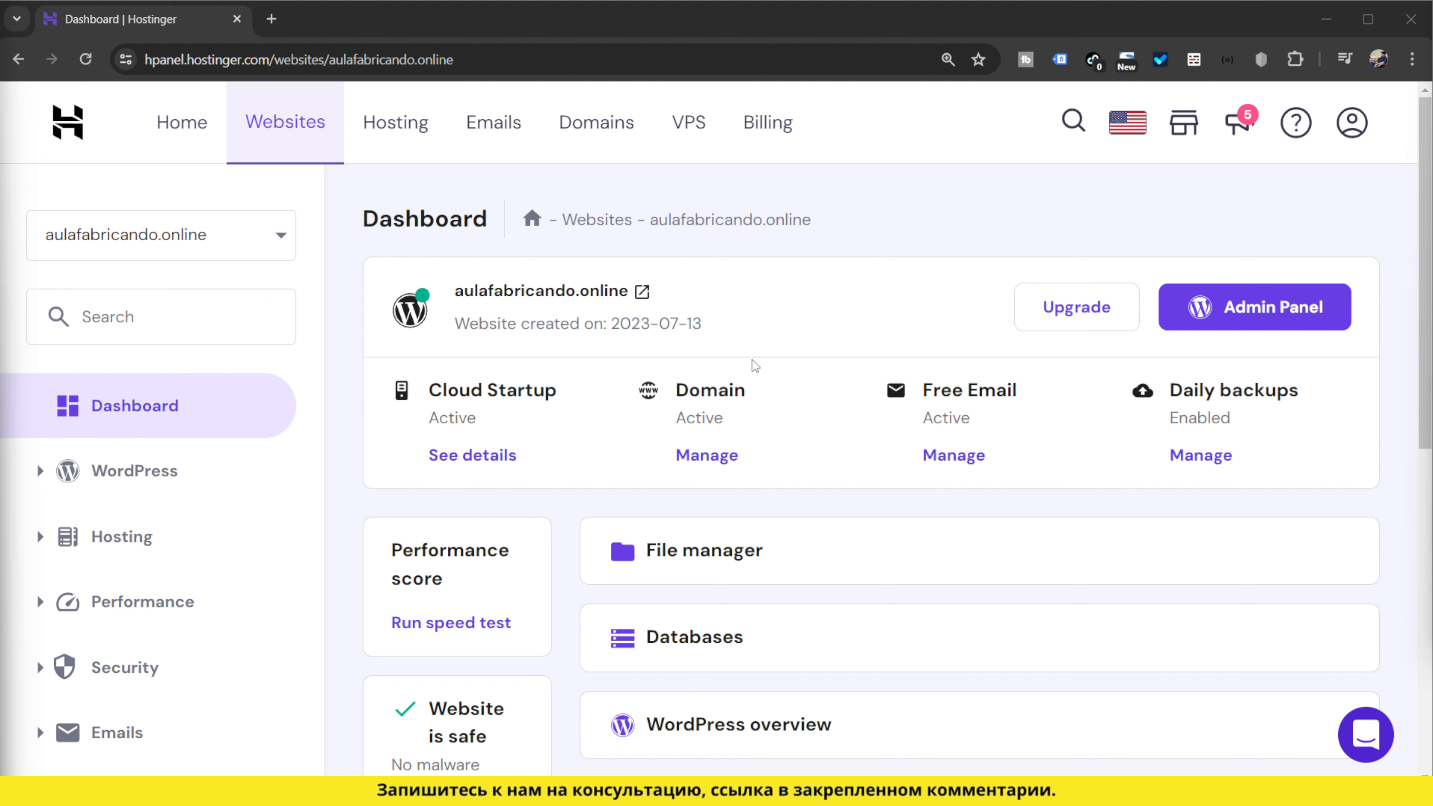
Open the PHP Configuration page for aulafabricando.online in Hostinger and examine the available PHP versions.
scroll(257, 447, "down", 10)
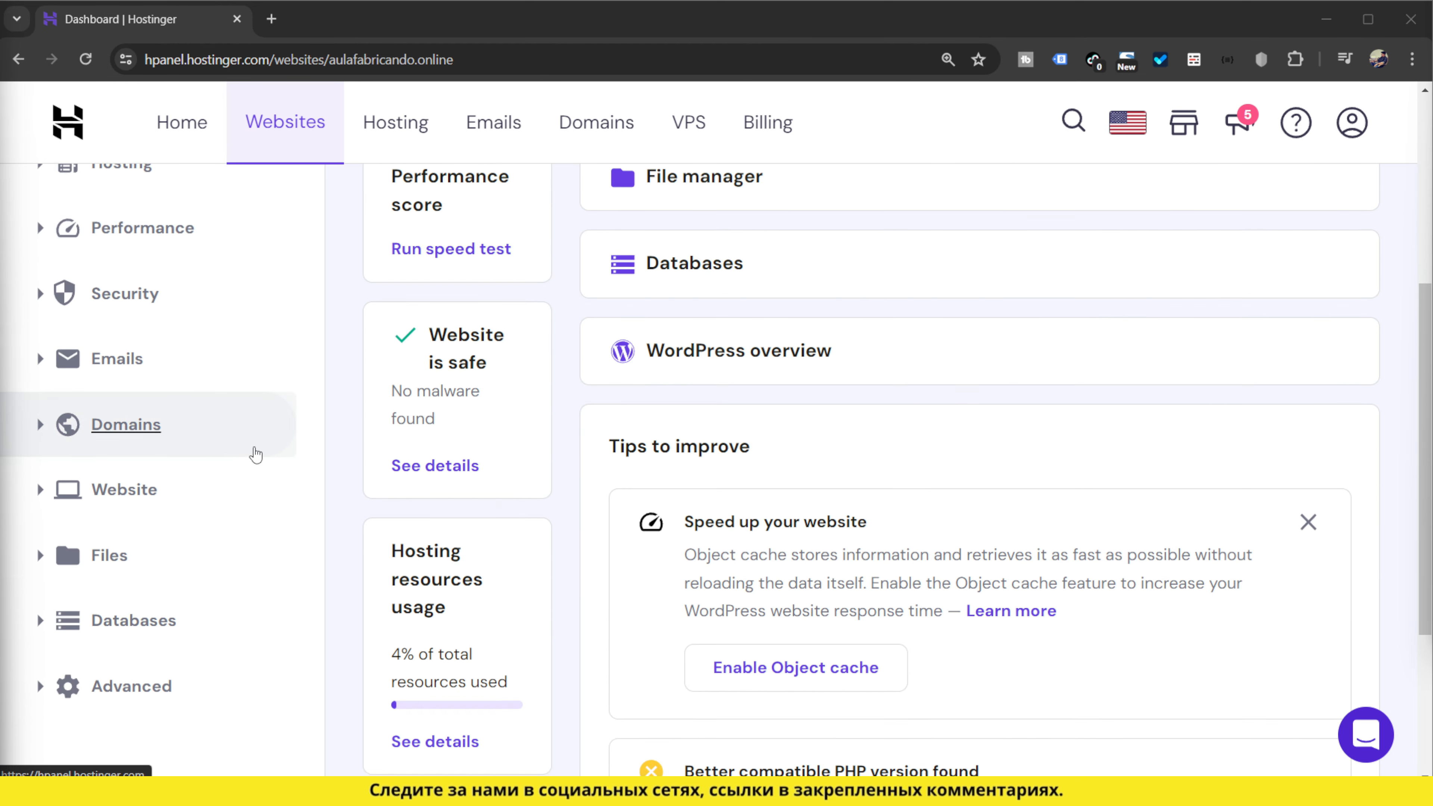
left_click(148, 508)
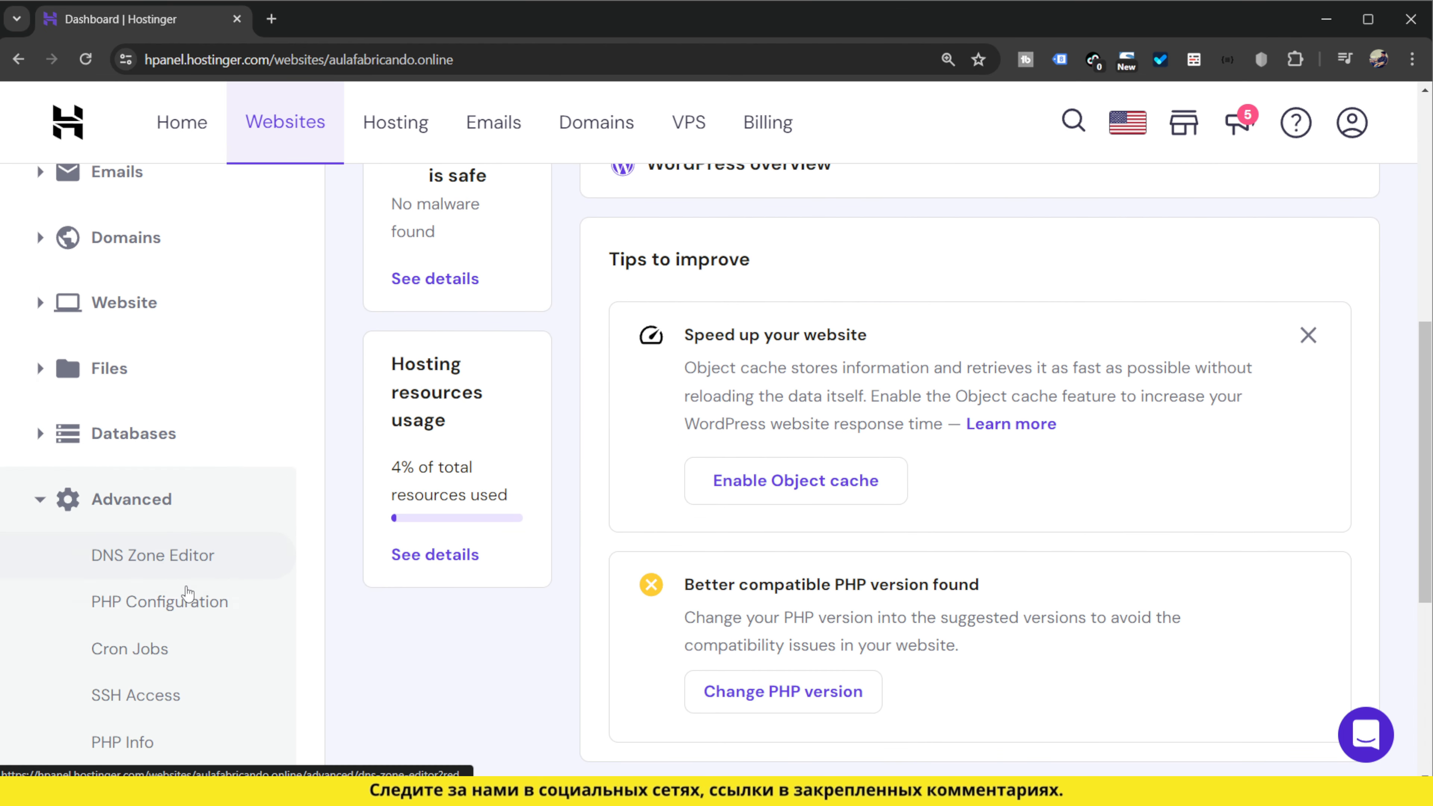
left_click(153, 615)
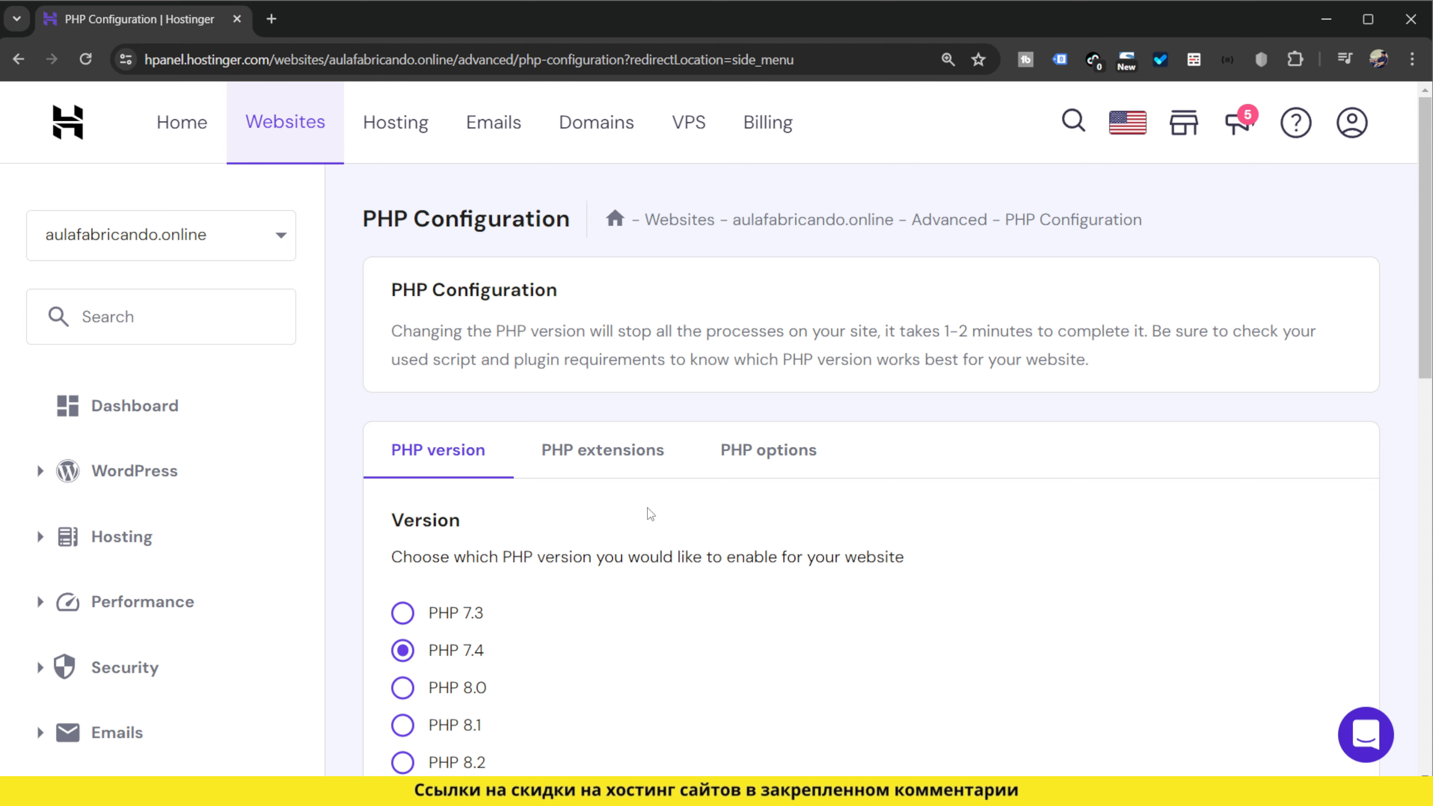
scroll(650, 512, "down", 5)
scroll(561, 537, "up", 2)
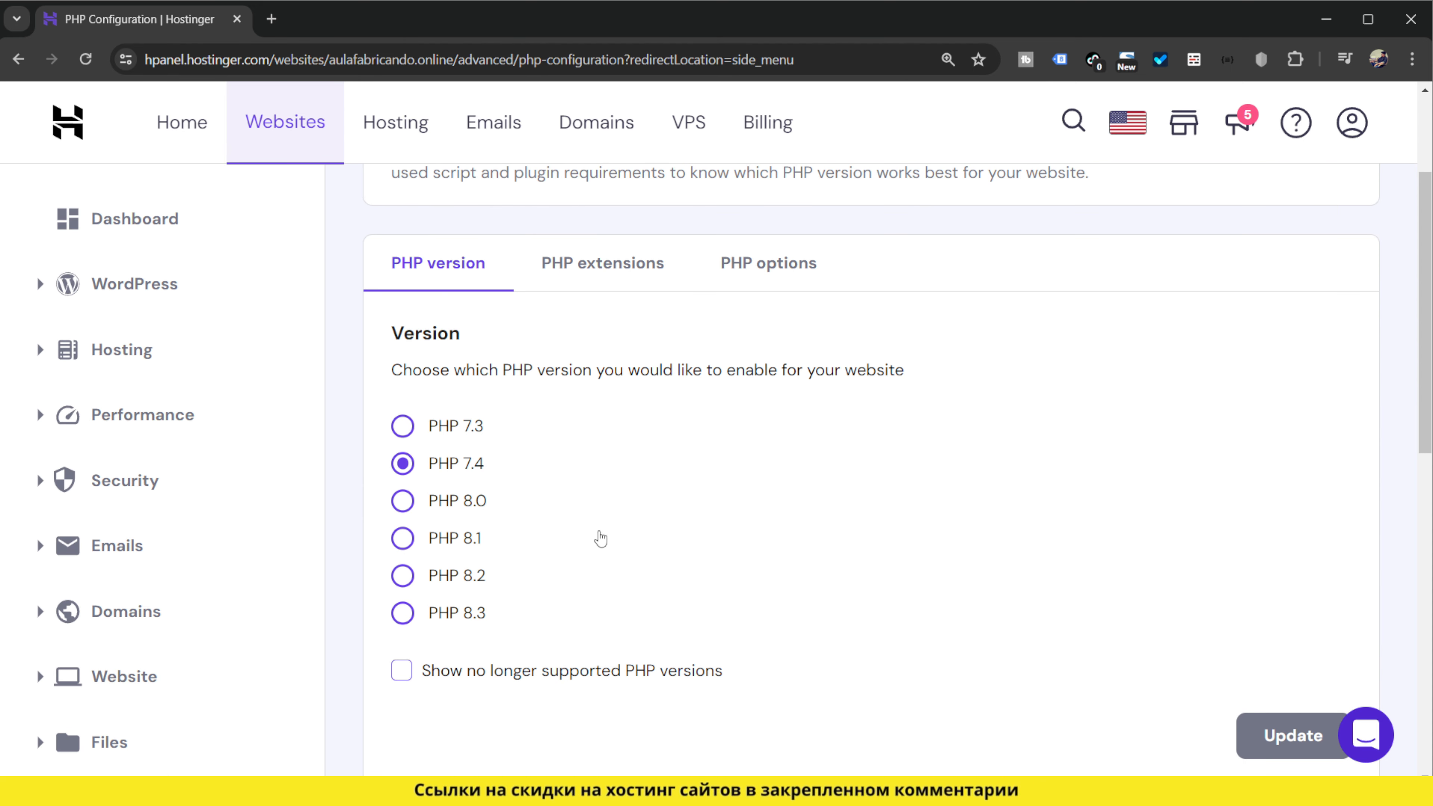